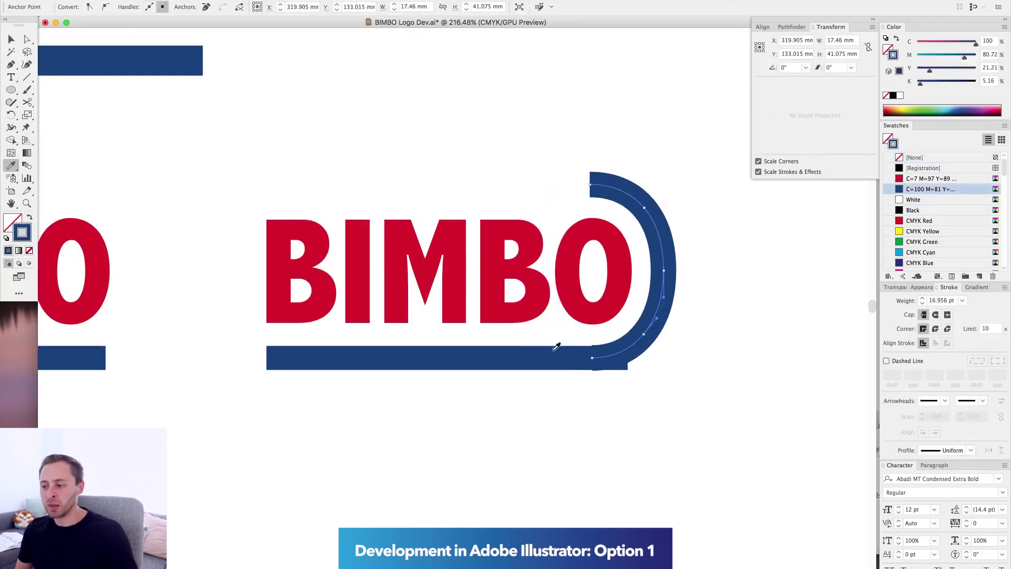
# - Duplicate the BIMBO variant with the curved 16 pt blue underline and add a copy of the stroke rotated 180° above the wordmark
pyautogui.hotkey('ctrl', 'y')
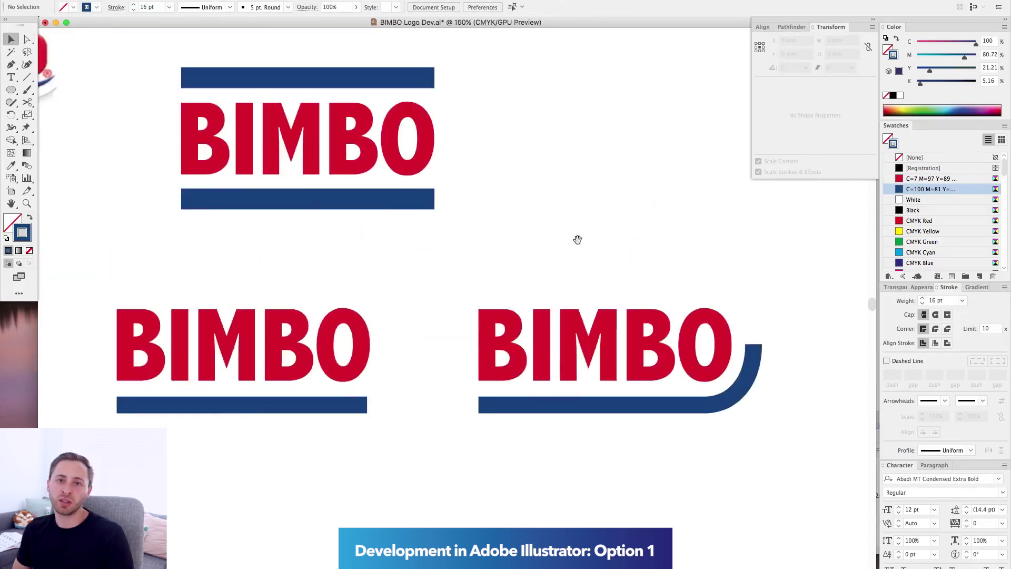
pyautogui.scroll(-3, 578, 237)
pyautogui.hscroll(3, 578, 237)
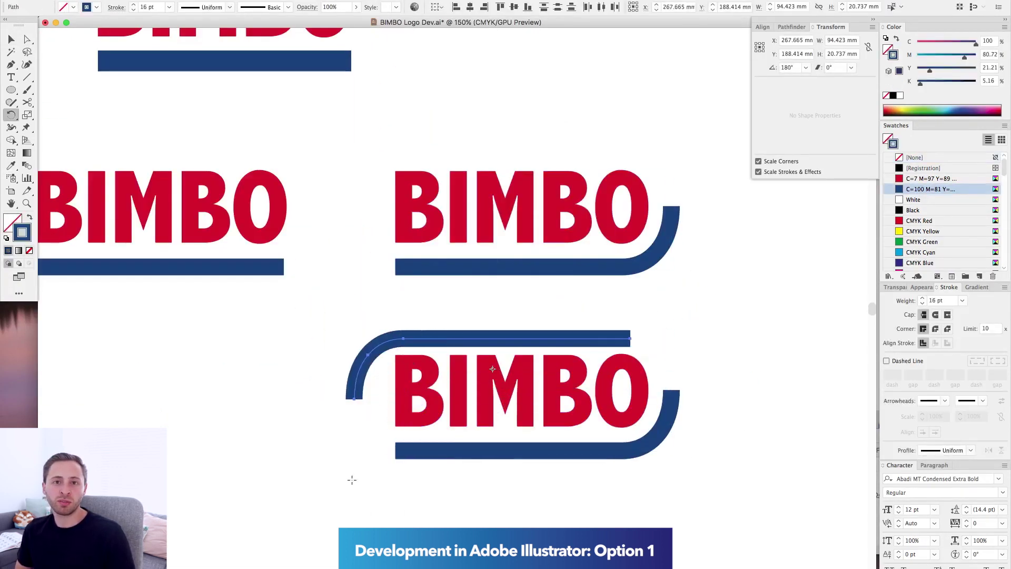
# - Move the rotated blue stroke to the right and up to leave an even gap above the BIMBO wordmark
pyautogui.press('v')
pyautogui.scroll(3, 167, 156)
pyautogui.hotkey('shift', 'Right')
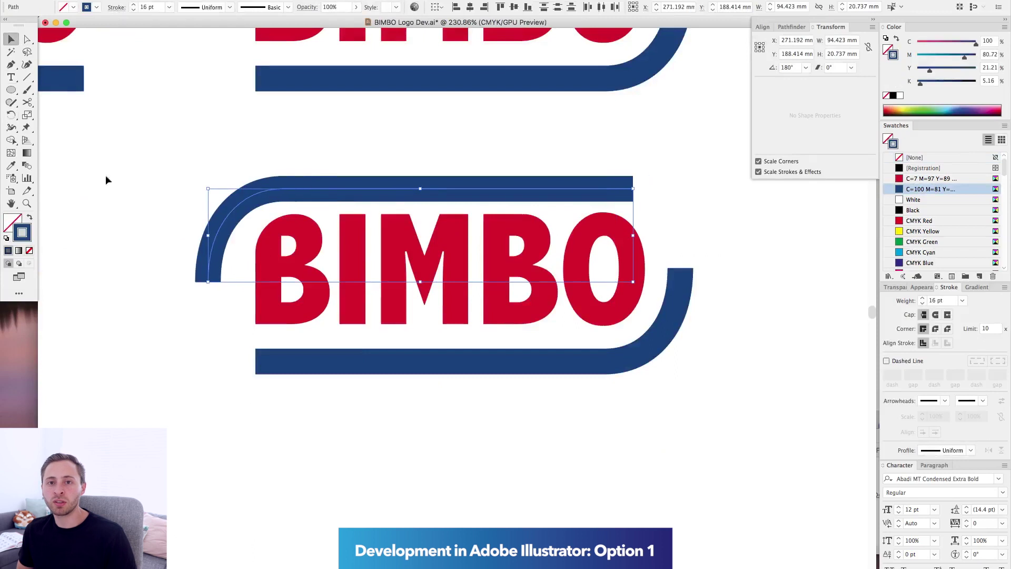
pyautogui.write('184')
pyautogui.press('Return')
# - Round the upper-left corner of the wordmark's first letter B to a radius of about 6.42 mm
pyautogui.click(656, 248)
pyautogui.hotkey('ctrl', 'y')
pyautogui.hotkey('ctrl', 'y')
pyautogui.click(296, 258)
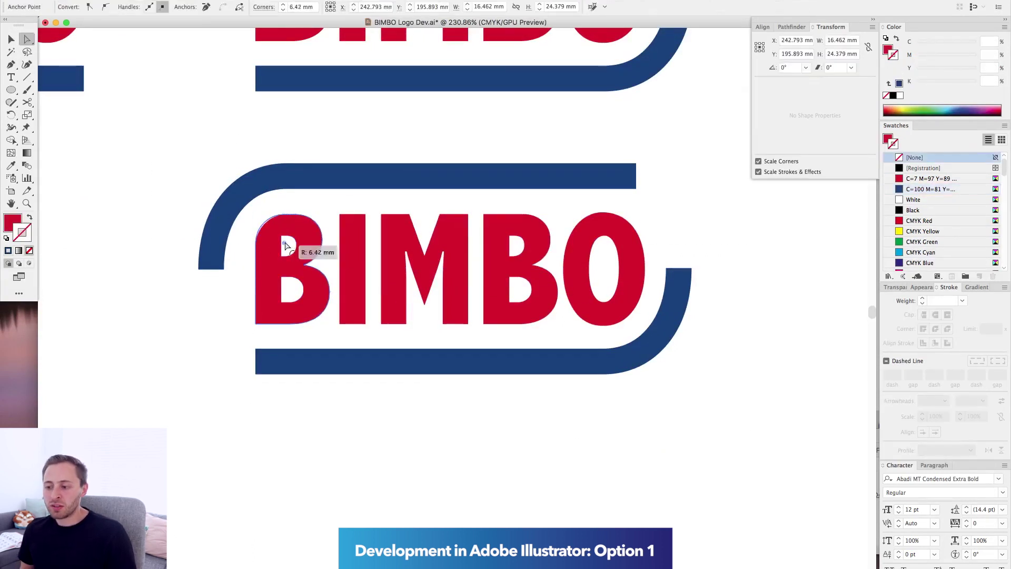
# - Apply a linear red-to-blue gradient to the stroke of the round-ended frame around the blue BIMBO wordmark
pyautogui.hotkey('ctrl', '0')
pyautogui.press('v')
pyautogui.click(413, 293)
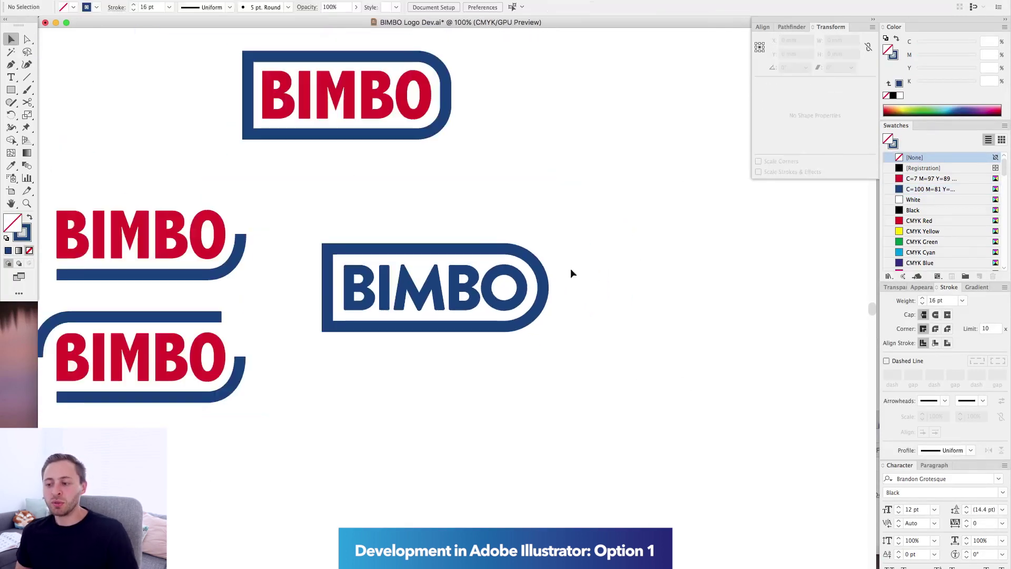
pyautogui.click(915, 371)
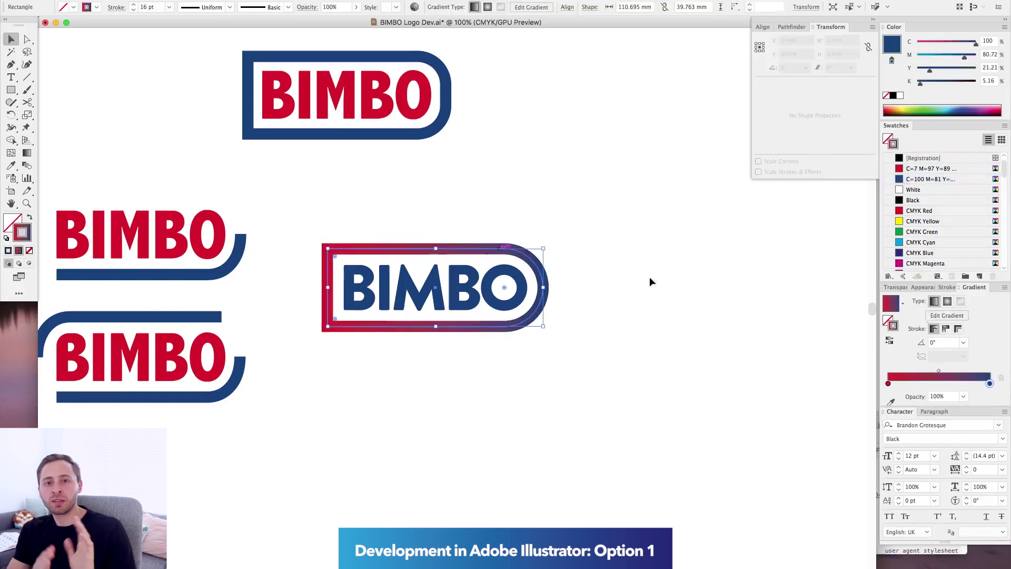
# - Reshape the first letter B by joining its two counters with a white rectangle and adjusting its outer notch
pyautogui.click(500, 256)
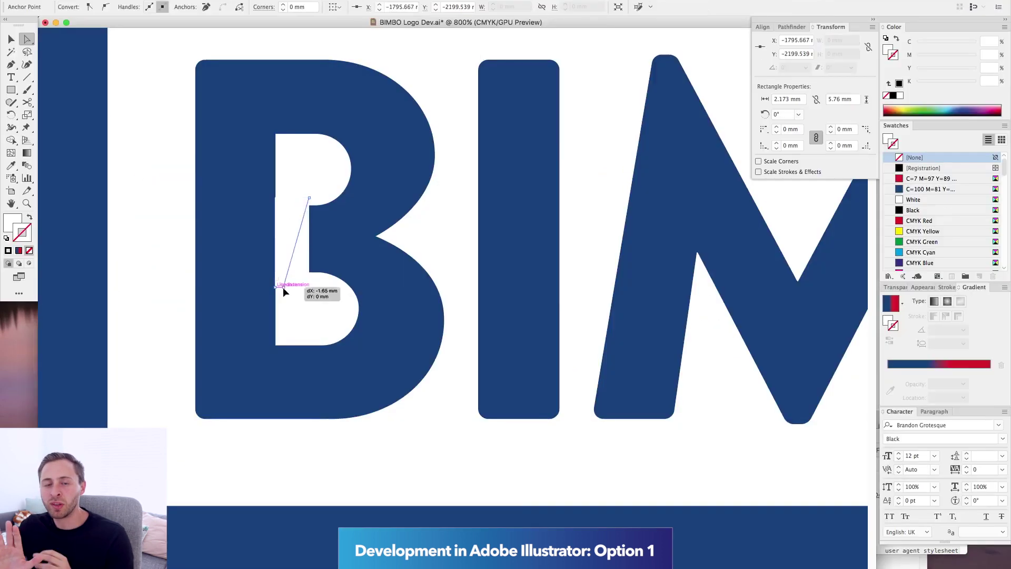
pyautogui.moveTo(382, 234); pyautogui.dragTo(368, 239)
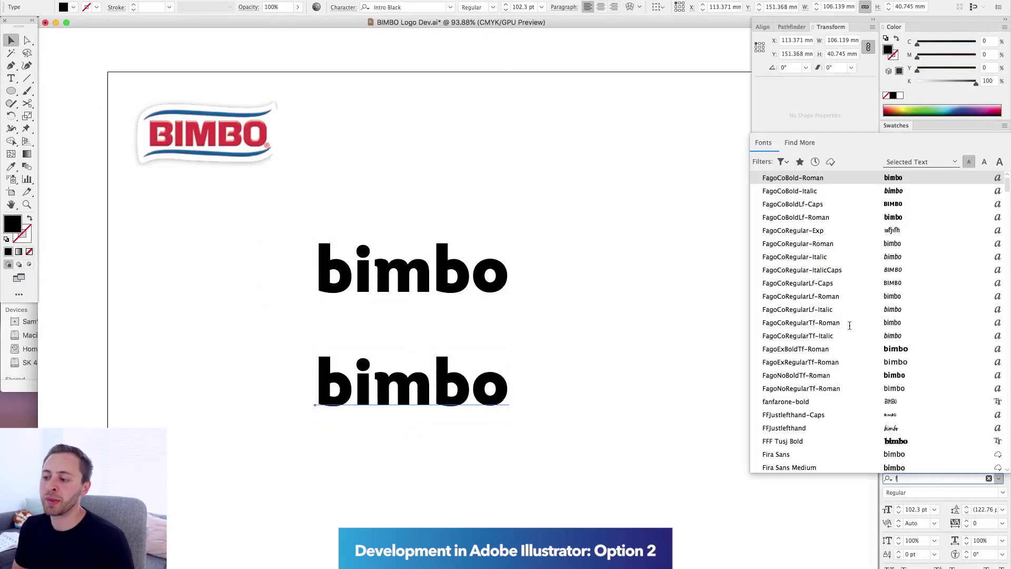
# - Set the second bimbo wordmark in Futura Heavy and the third in Chalet-LondonNineteenSeventy
pyautogui.scroll(-3, 848, 329)
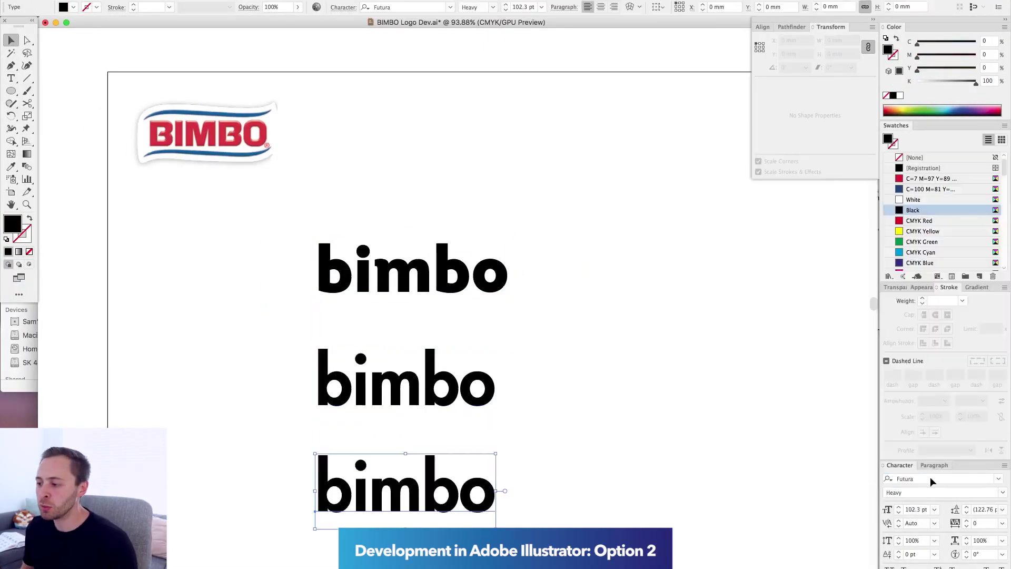
pyautogui.click(931, 480)
pyautogui.write('chal')
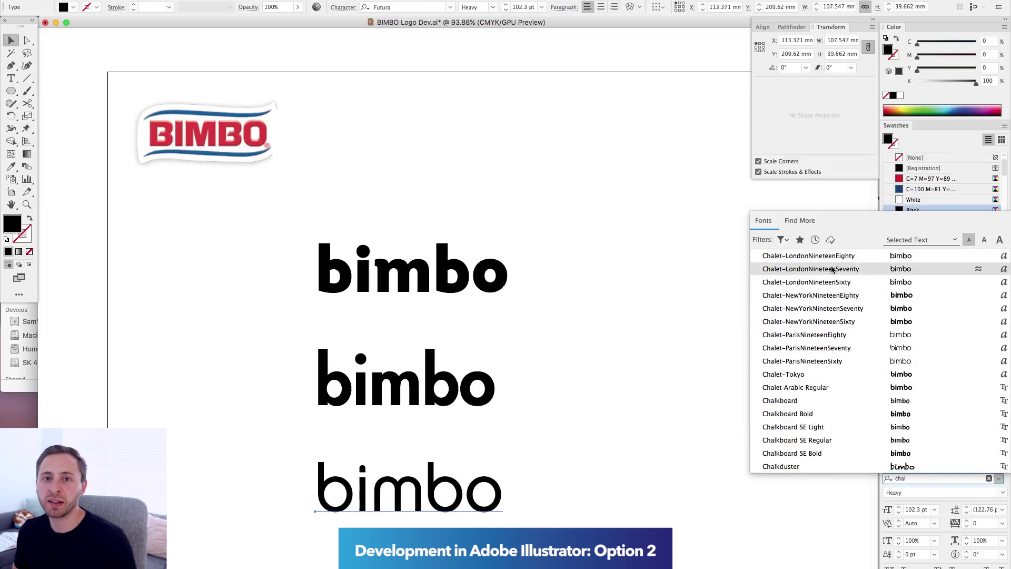
pyautogui.click(832, 269)
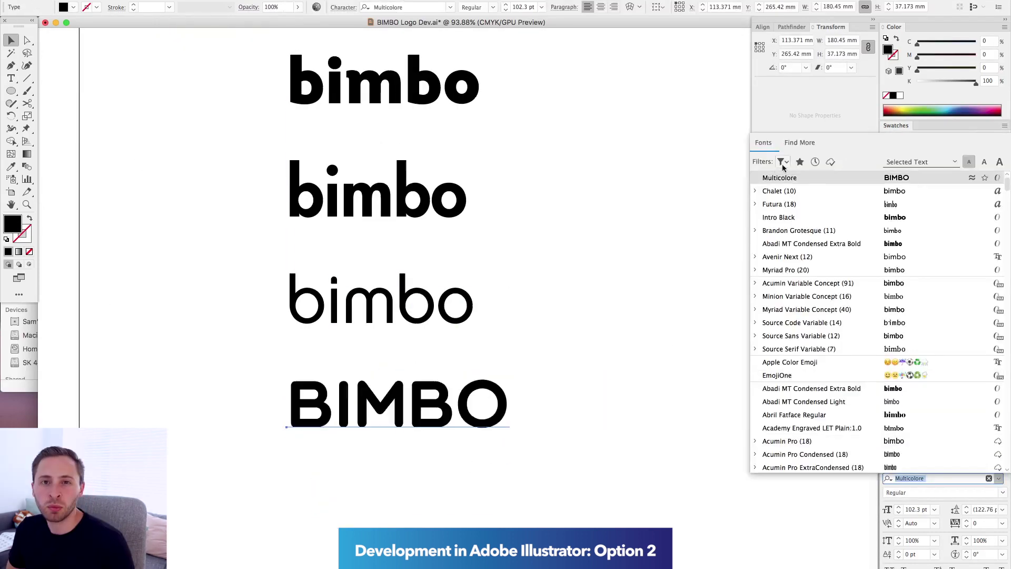
# - Search the fonts for "round" and preview rounded typefaces on the fourth bimbo wordmark
pyautogui.click(782, 163)
pyautogui.write('round')
pyautogui.scroll(-5, 826, 314)
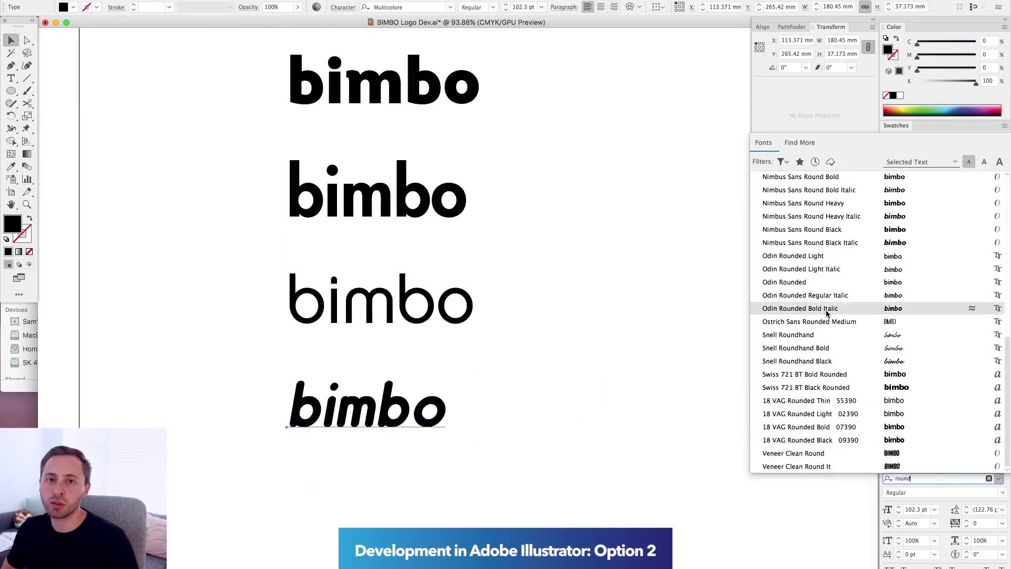
pyautogui.scroll(10, 826, 290)
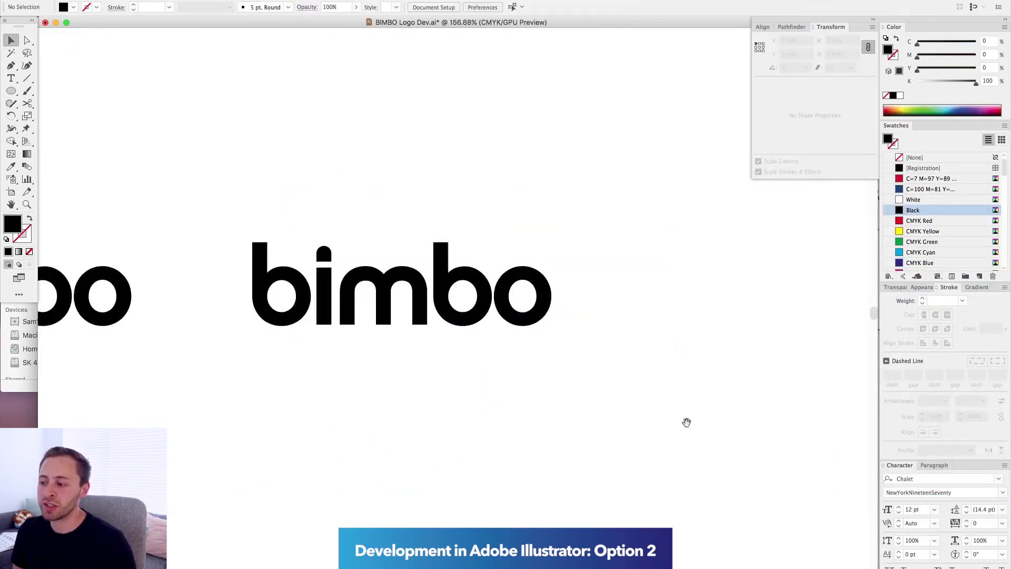
# - Fill the black bimbo wordmark with the red C=7 M=97 Y=89 swatch
pyautogui.keyDown('super'); pyautogui.click(642, 379); pyautogui.keyUp('super')
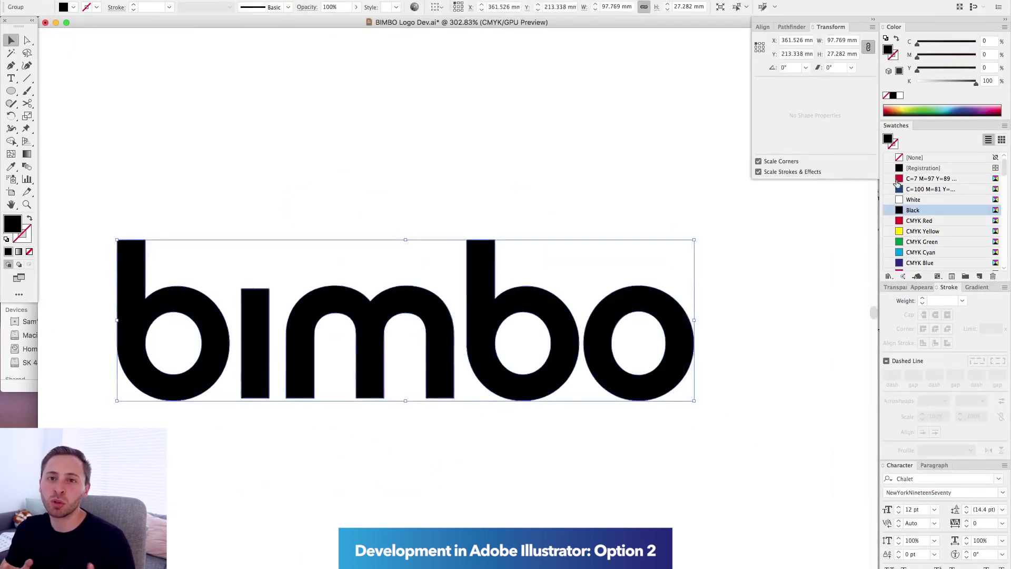
pyautogui.click(898, 179)
# - Make a blue bear-head dot above the i and square off the lower-left corners of both b letters in a copy
pyautogui.moveTo(322, 239); pyautogui.dragTo(331, 239)
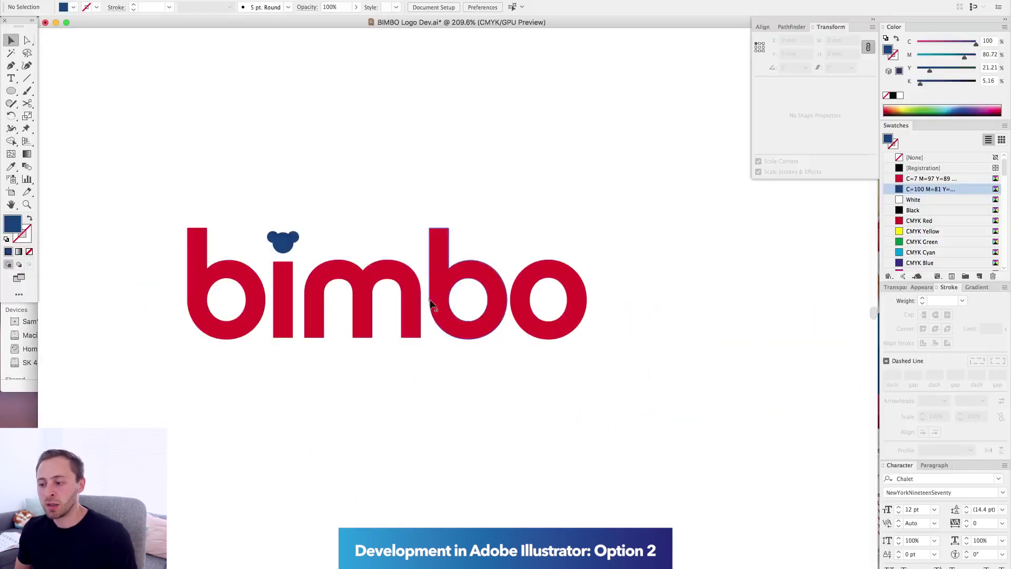
pyautogui.moveTo(11, 90); pyautogui.dragTo(39, 99)
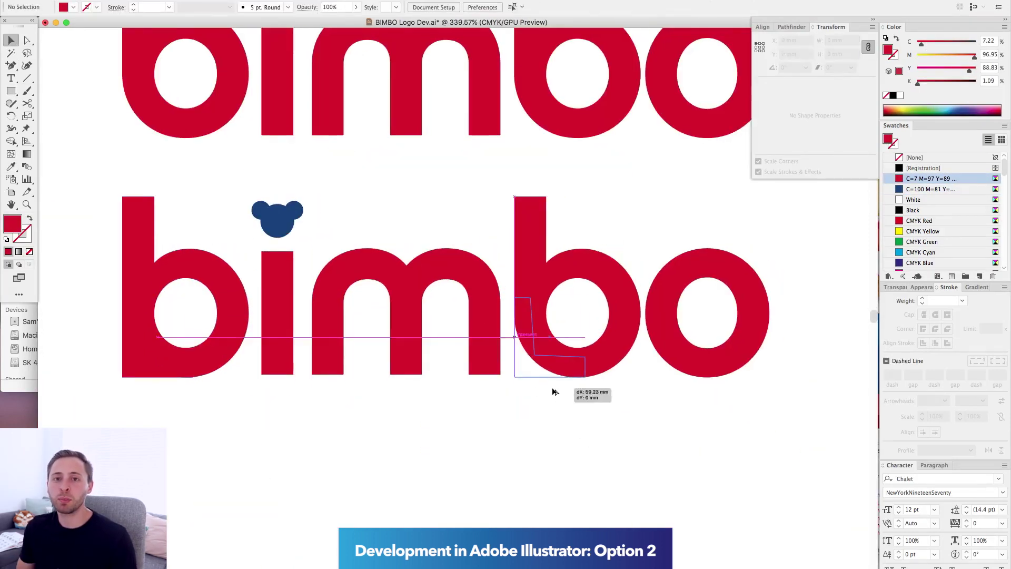
# - Try a capsule outline of about 136 × 42 mm with a blue C=100 M=81 stroke around the rounded bimbo wordmark
pyautogui.moveTo(257, 311); pyautogui.dragTo(227, 340)
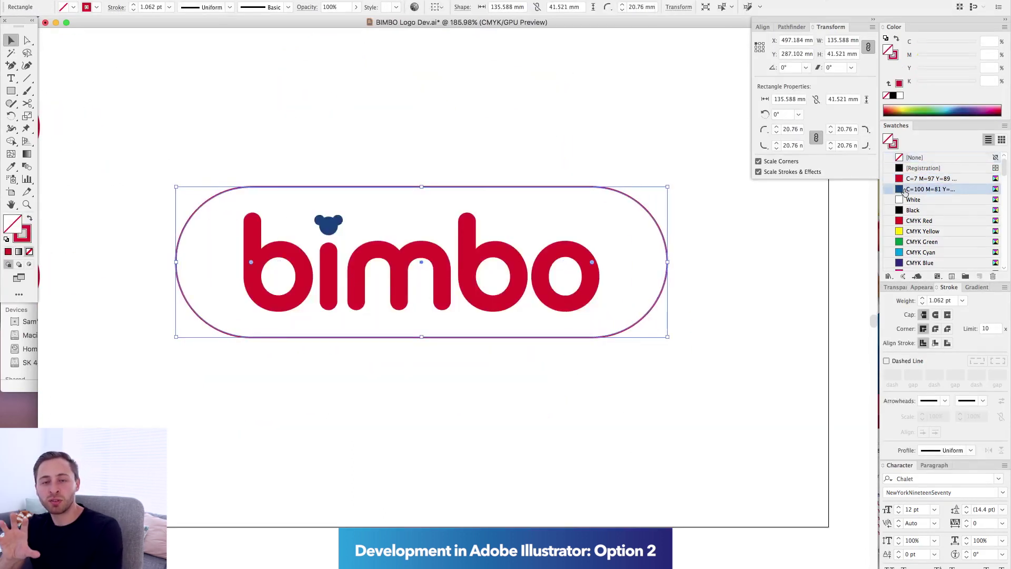
pyautogui.click(905, 189)
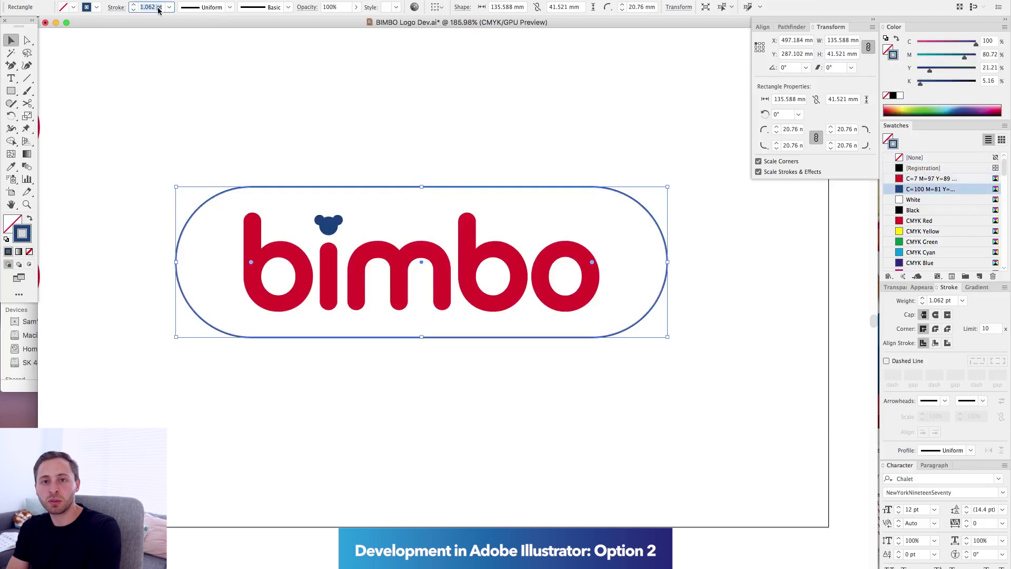
# - Enlarge the red 10 pt rectangle into a frame around the bimbo wordmark and give its stroke round joins
pyautogui.click(857, 42)
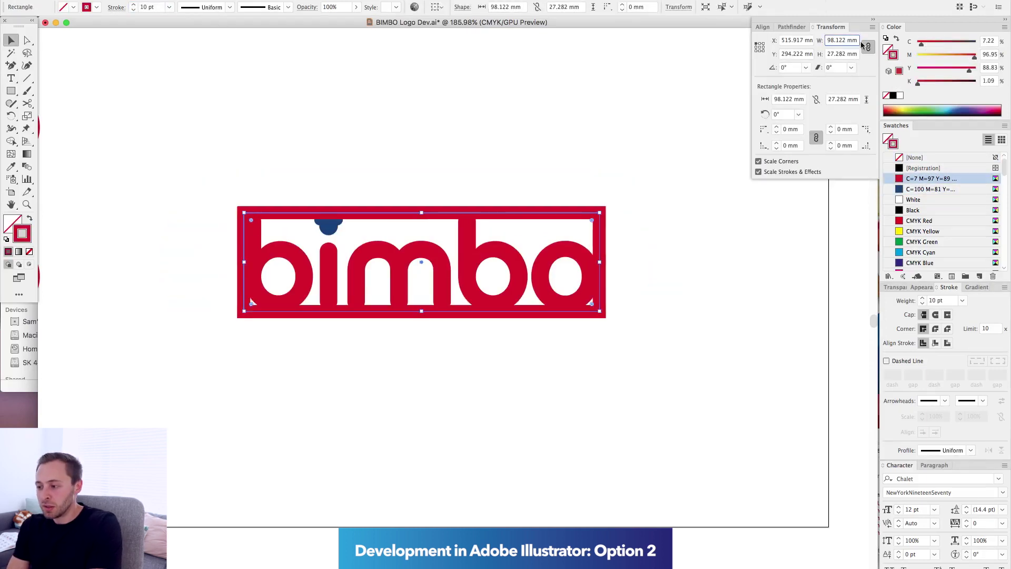
pyautogui.press('Return')
pyautogui.press('super+1')
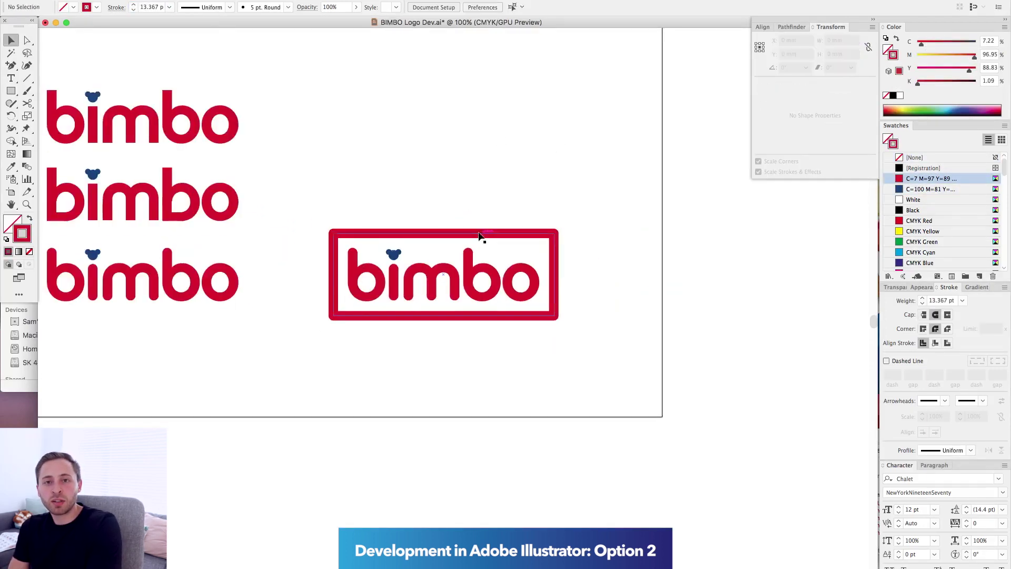
pyautogui.click(464, 238)
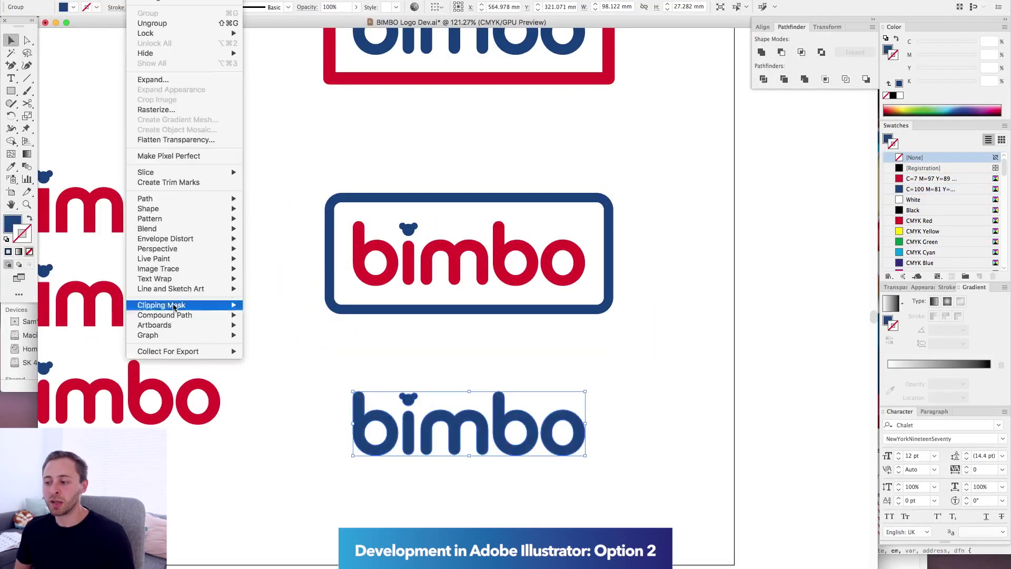
# - Offset the path of the blue bimbo wordmark by 5 mm with miter joins and apply a white fill
pyautogui.moveTo(158, 198)
pyautogui.click(269, 229)
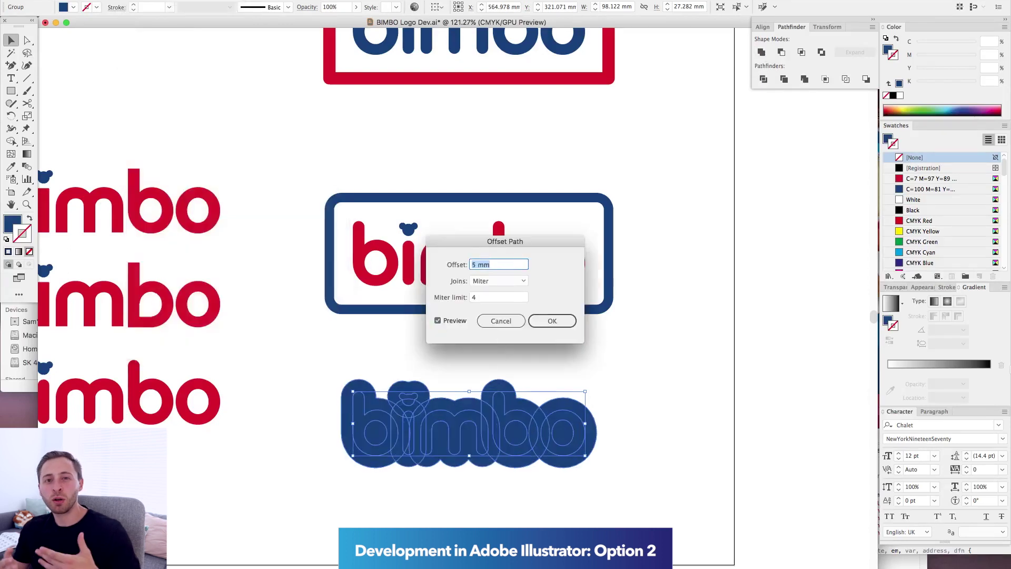
pyautogui.press('Return')
pyautogui.click(914, 200)
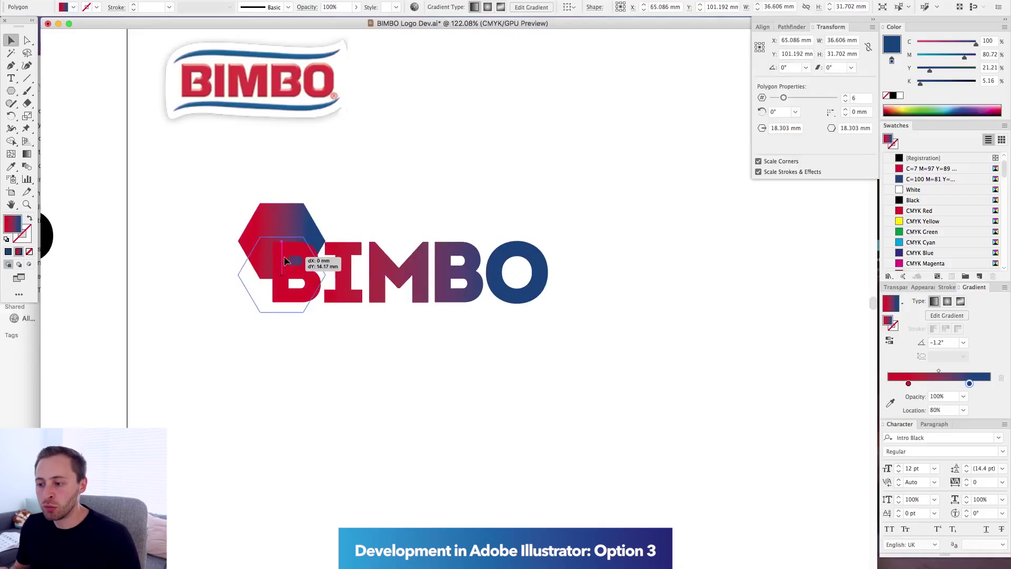
# - Stretch the hexagon into a wide frame around the BIMBO wordmark with a 15 pt blue stroke aligned to the outside
pyautogui.moveTo(287, 258); pyautogui.dragTo(320, 232)
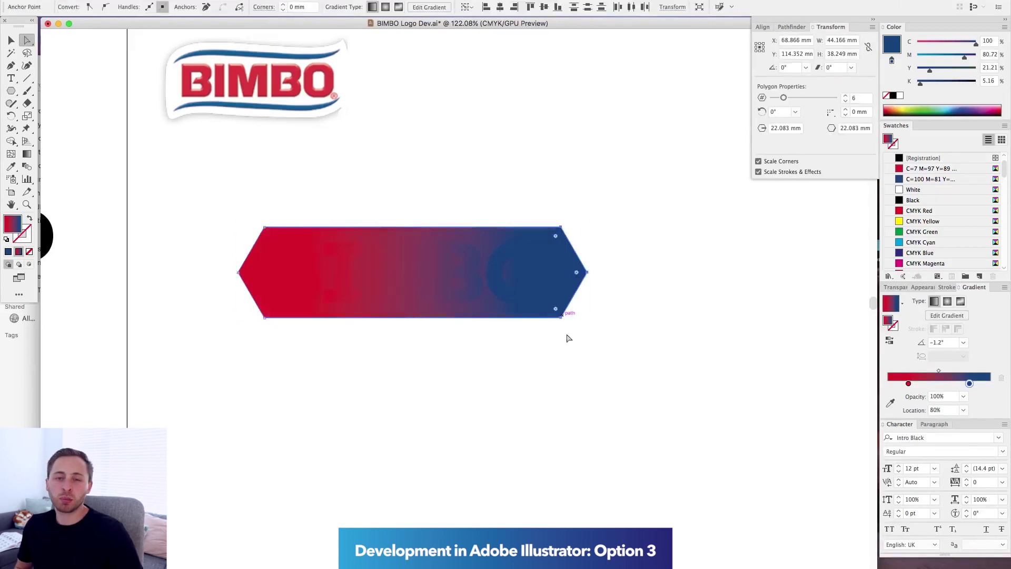
pyautogui.click(29, 221)
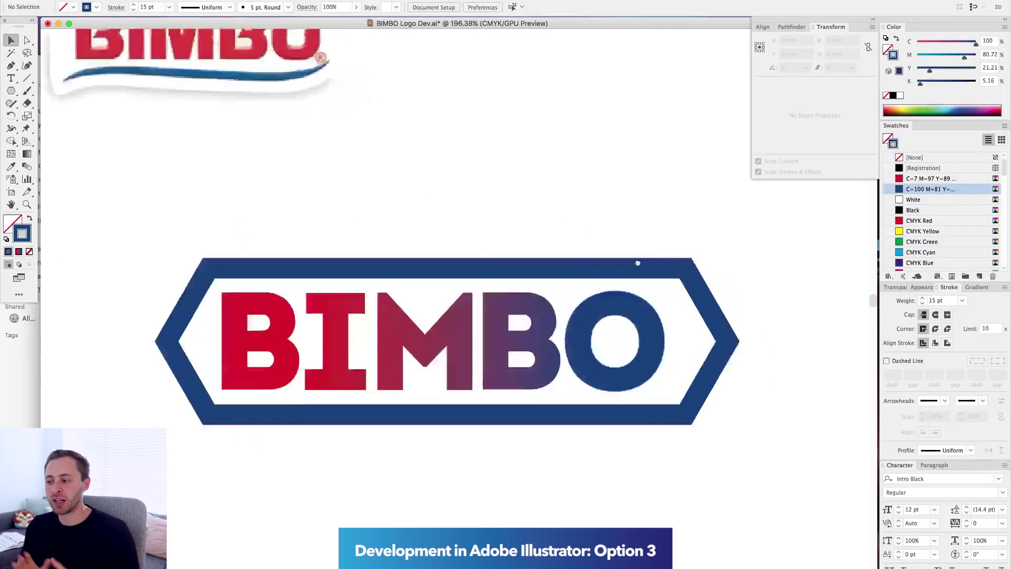
pyautogui.press('super+1')
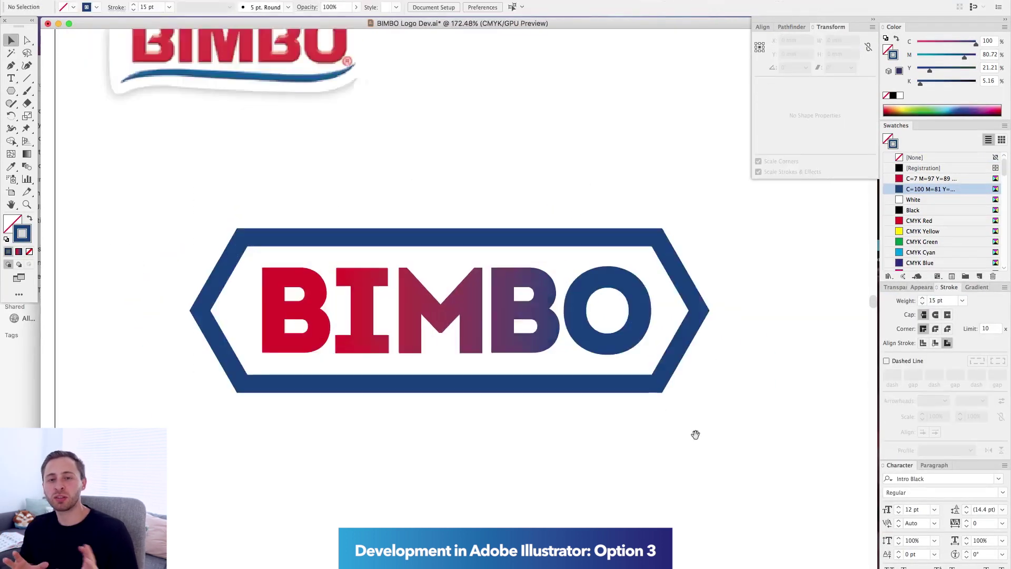
# - Round the hexagonal frame's corners and restyle the BIMBO wordmark in solid red with slightly softened letter corners
pyautogui.press('super+=')
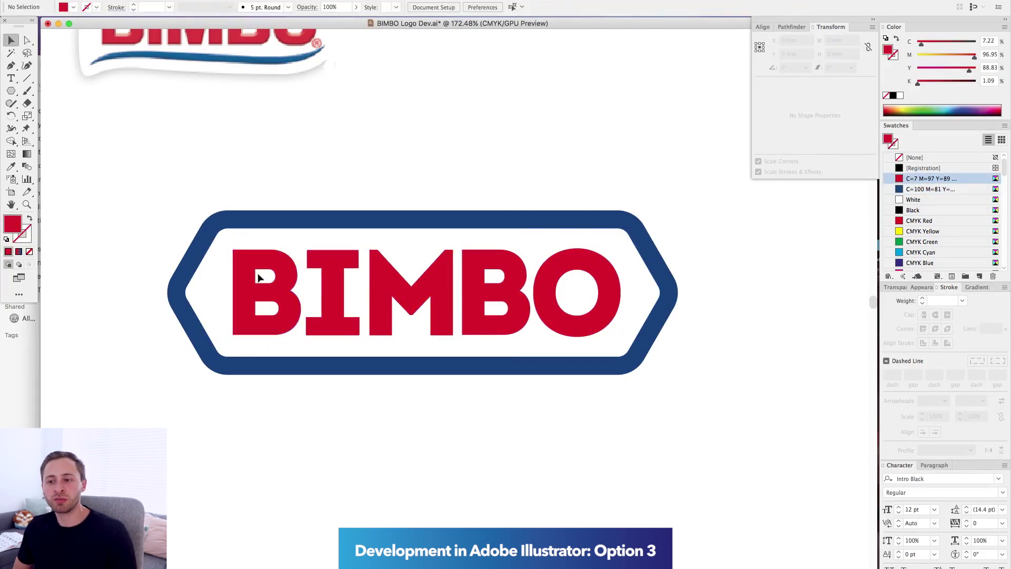
pyautogui.press('super+y')
pyautogui.press('a')
pyautogui.click(301, 312)
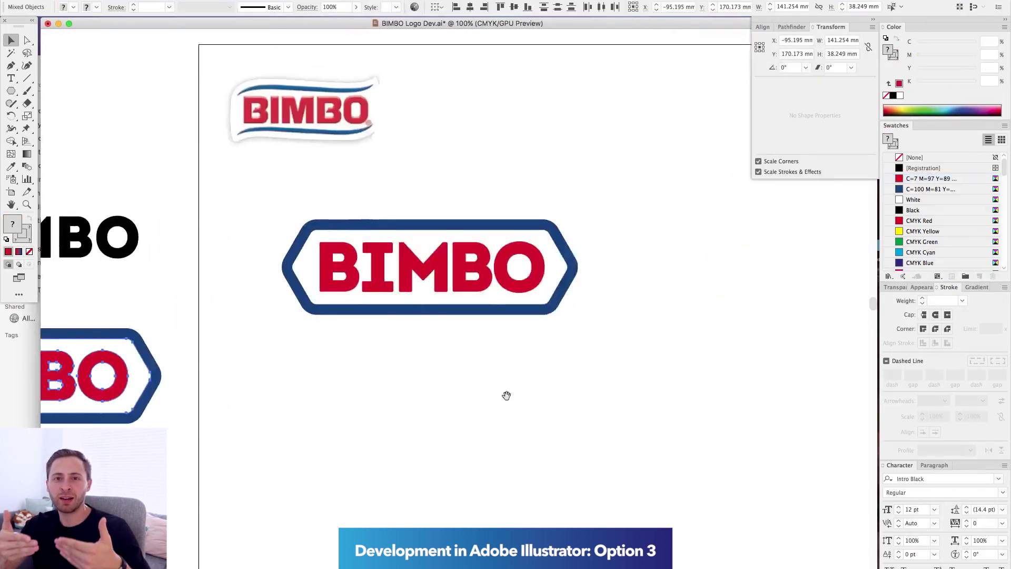
# - Place a red-filled circle centred behind a copy of the BIMBO badge, separated from the badge by a white outline
pyautogui.click(11, 91)
pyautogui.click(461, 349)
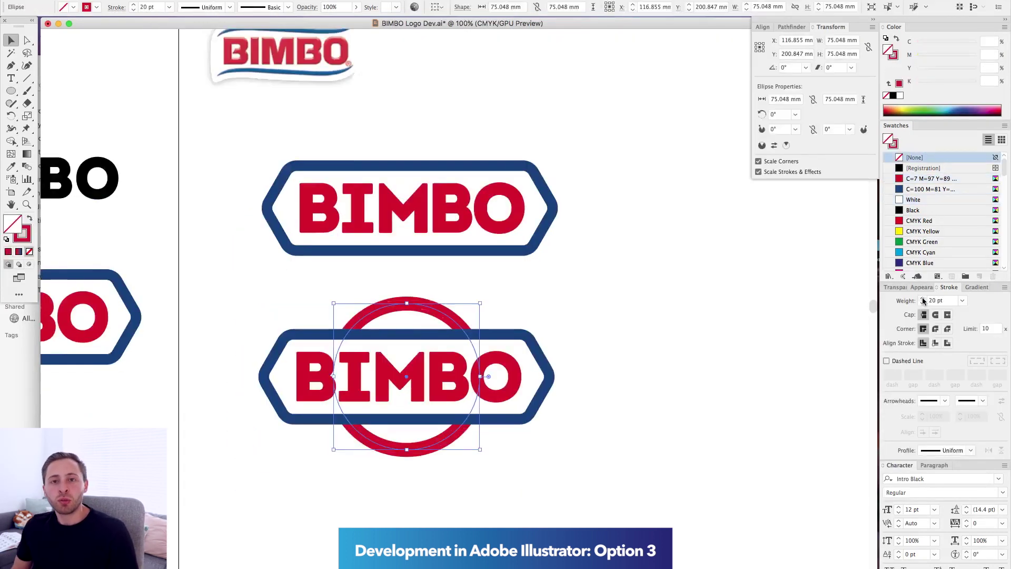
pyautogui.click(525, 311)
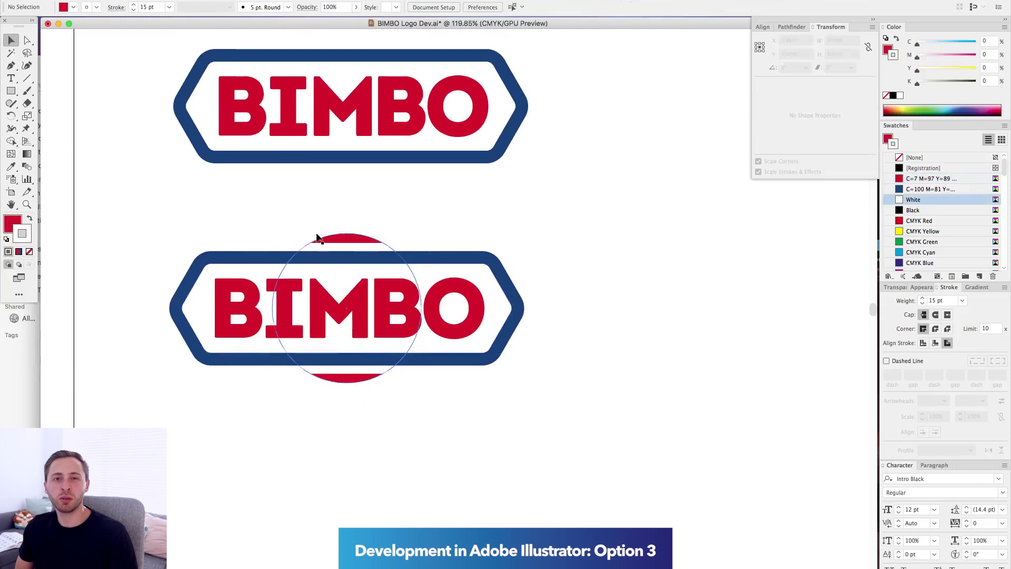
# - Try a red background rectangle of about 183 × 65 mm behind the white-outlined BIMBO badge and delete it
pyautogui.keyDown('alt'); pyautogui.click(150, 141); pyautogui.keyUp('alt')
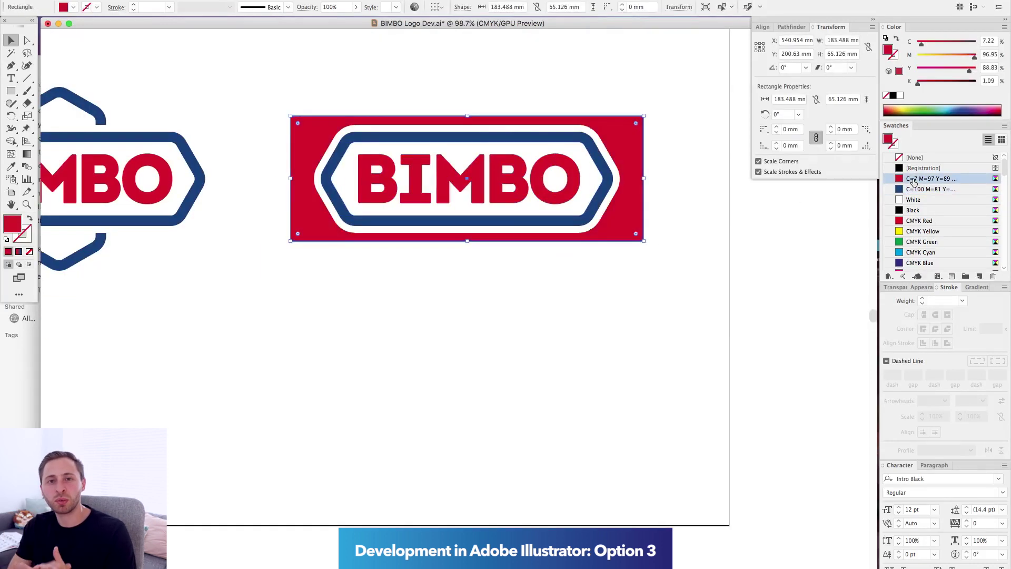
pyautogui.press('Delete')
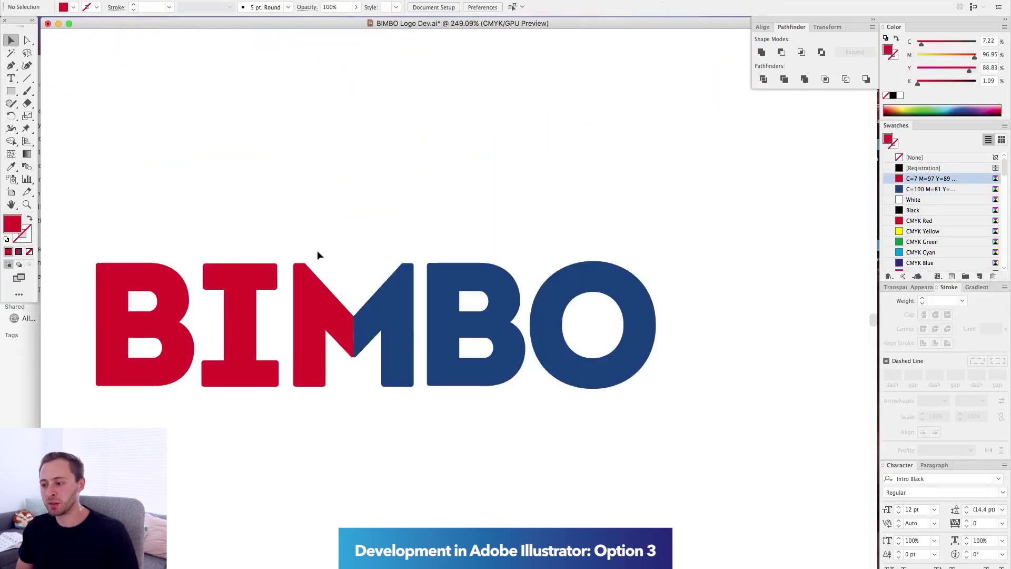
# - Refine the centre of the M where the red and blue halves of the BIMBO wordmark meet
pyautogui.hotkey('shift', 'r')
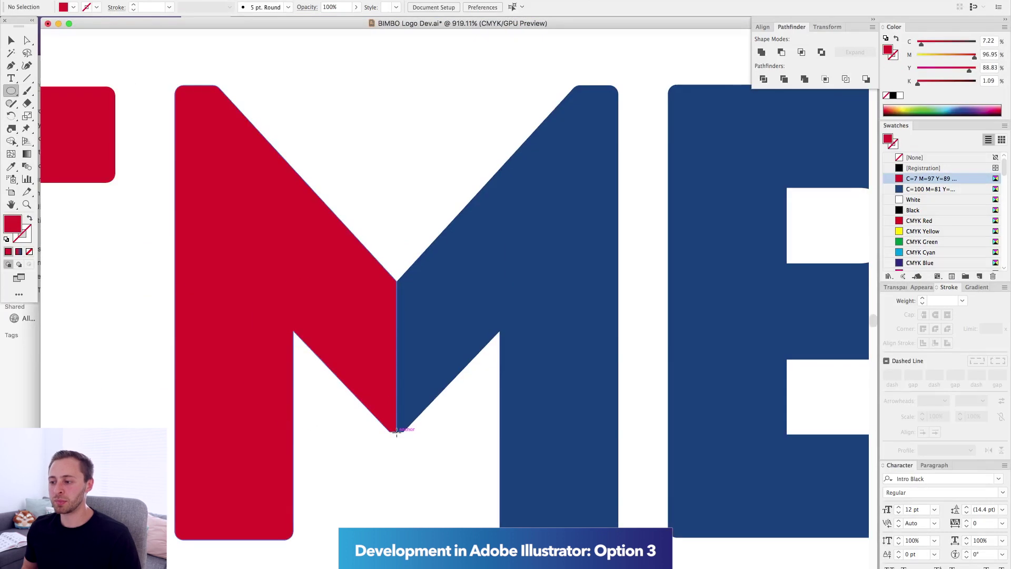
pyautogui.moveTo(345, 320); pyautogui.dragTo(398, 319)
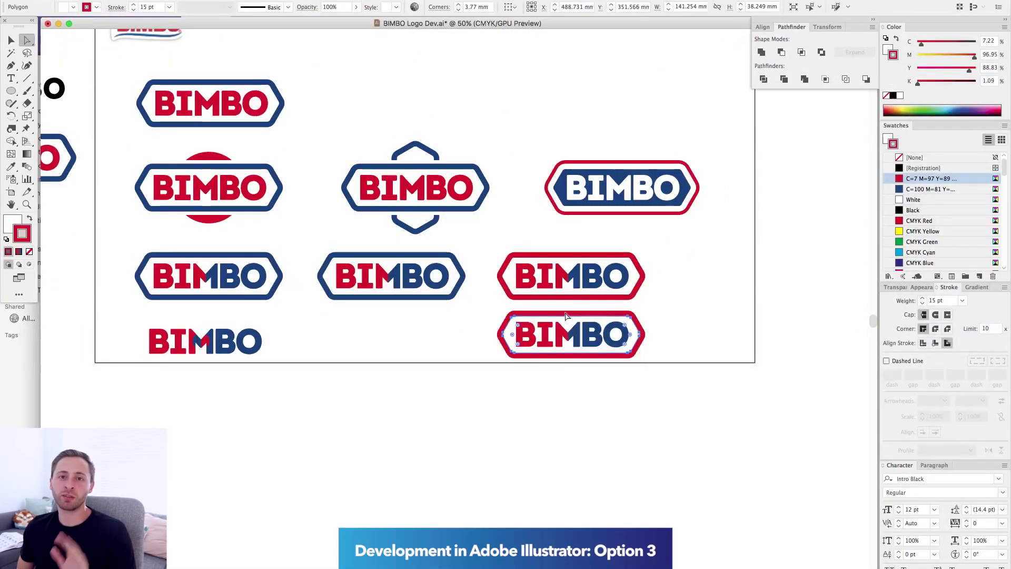
# - Apply the White swatch to the red frame of the duplicated lower BIMBO badge
pyautogui.click(953, 195)
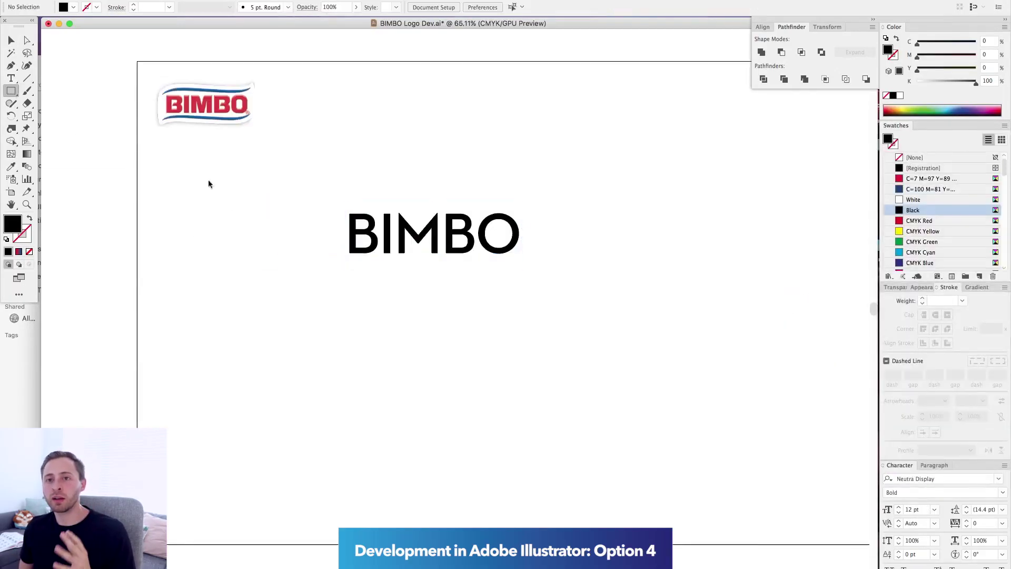
# - Draw an unfilled rectangular frame of about 144 × 41 mm with a black outline around the BIMBO wordmark
pyautogui.scroll(3, 447, 174)
pyautogui.moveTo(264, 251); pyautogui.dragTo(577, 322)
pyautogui.hotkey('shift', 'Up')
pyautogui.hotkey('shift', 'x')
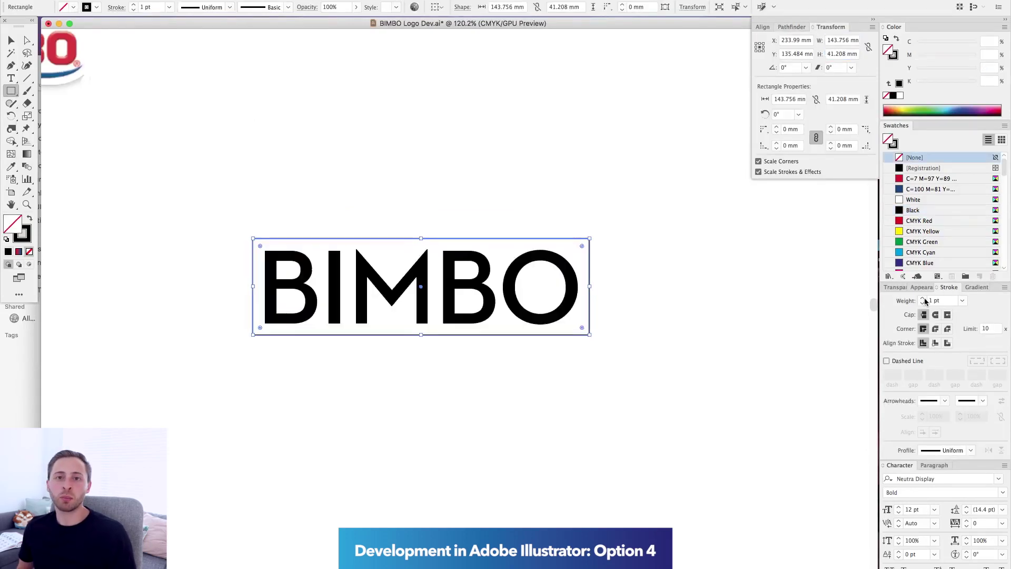
pyautogui.click(598, 332)
# - Warp the duplicated framed wordmark below the original with a horizontal Arc of 10% bend
pyautogui.press('super+1')
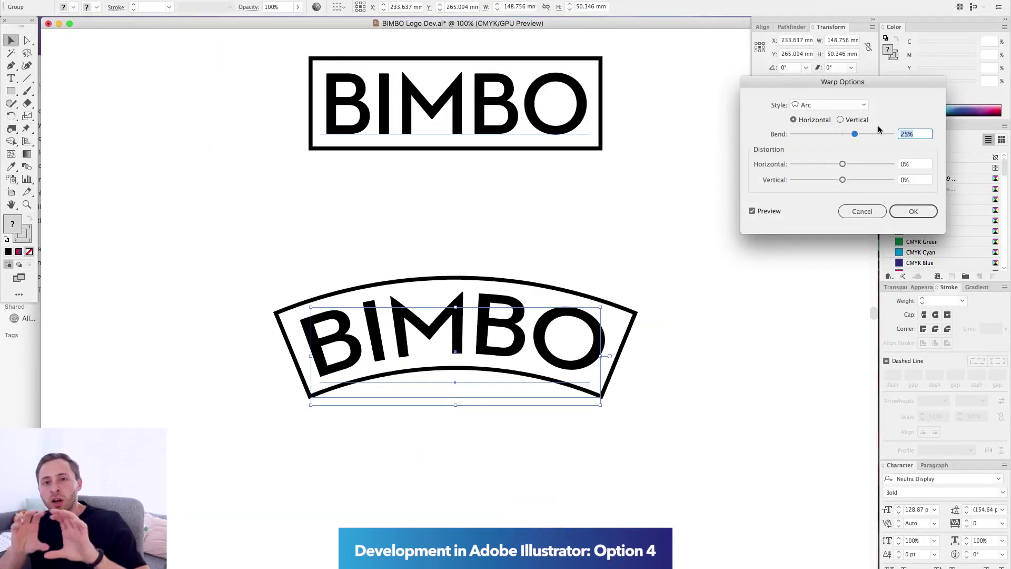
pyautogui.write('10')
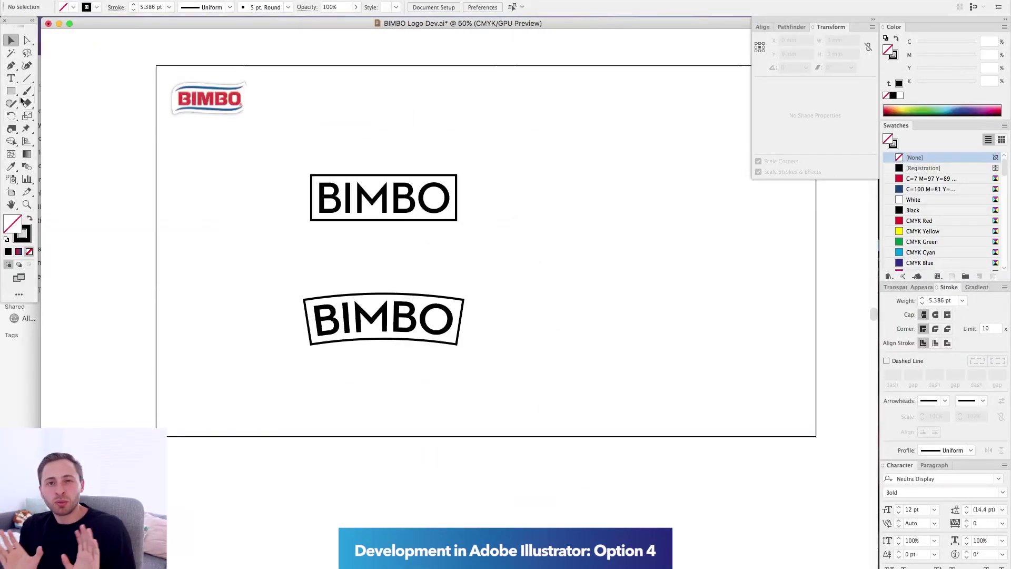
# - Draw large concentric outlined circles beside the framed wordmarks to form a ring
pyautogui.press('l')
pyautogui.moveTo(350, 119); pyautogui.dragTo(618, 360)
pyautogui.moveTo(600, 400)
pyautogui.mouseDown()
pyautogui.moveTo(609, 95)
pyautogui.moveTo(605, 510)
pyautogui.mouseUp()
# - Set the text BIMBO at 200 pt along a circular path so that it curves inside the upper part of the ring
pyautogui.click(11, 78)
pyautogui.click(600, 186)
pyautogui.write('BIMBO')
pyautogui.doubleClick(598, 171)
pyautogui.click(899, 507)
pyautogui.write('200')
pyautogui.press('Return')
pyautogui.hscroll(5, 586, 211)
pyautogui.press('Escape')
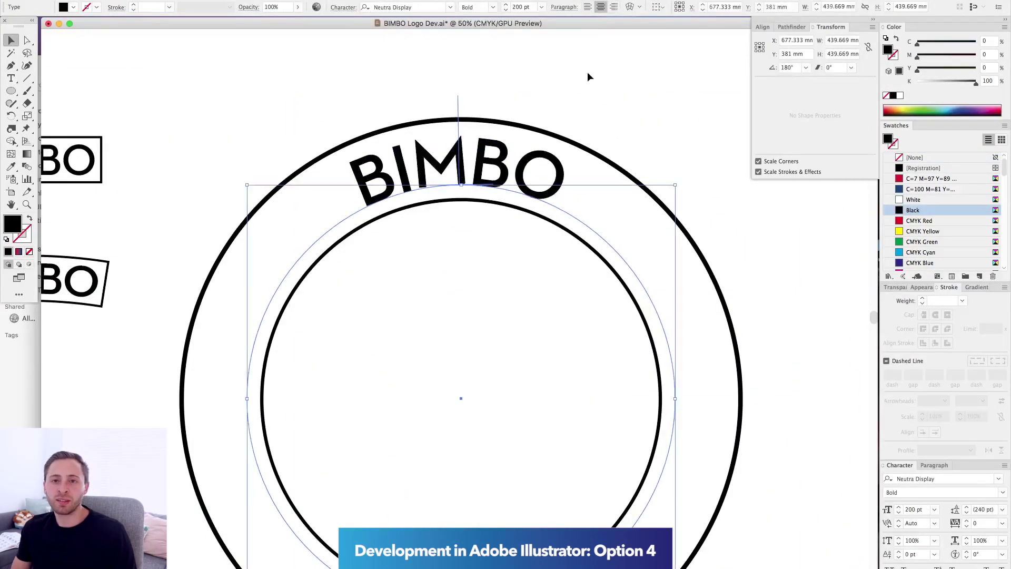
pyautogui.scroll(-10, 587, 71)
pyautogui.scroll(10, 473, 169)
pyautogui.press('super+minus')
pyautogui.press('super+minus')
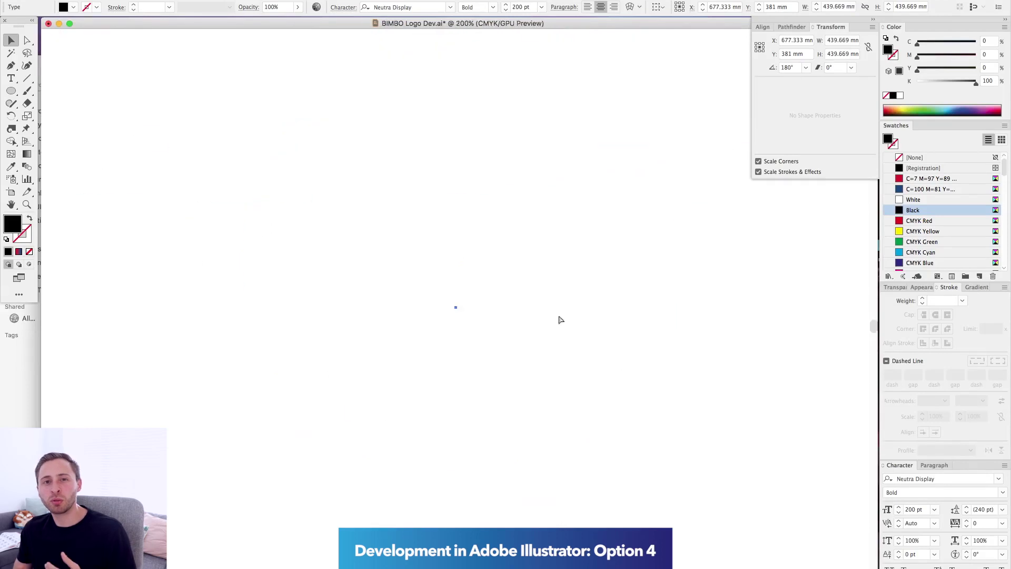
pyautogui.scroll(5, 487, 246)
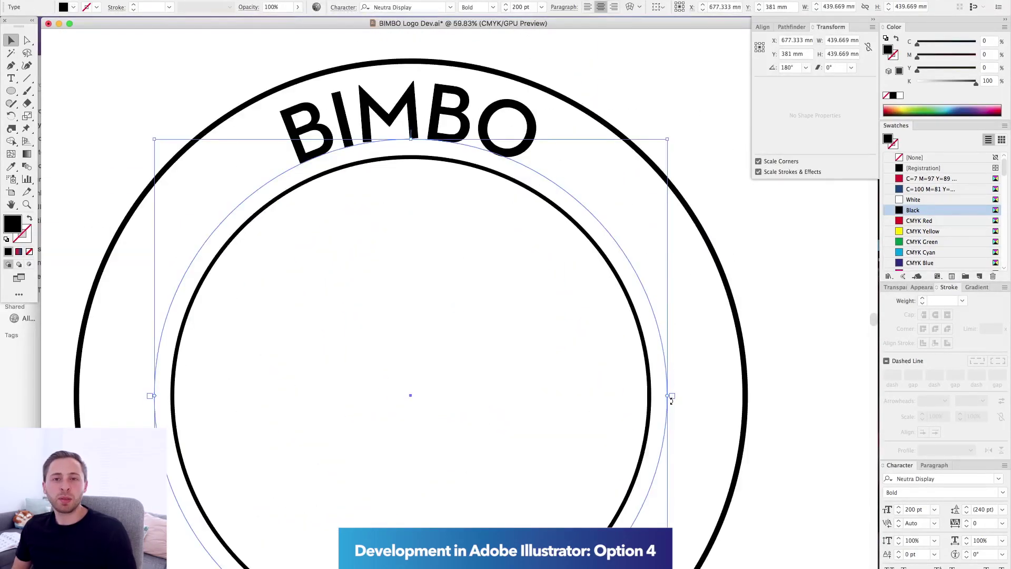
pyautogui.scroll(-2, 670, 400)
pyautogui.scroll(-3, 651, 353)
pyautogui.click(469, 107)
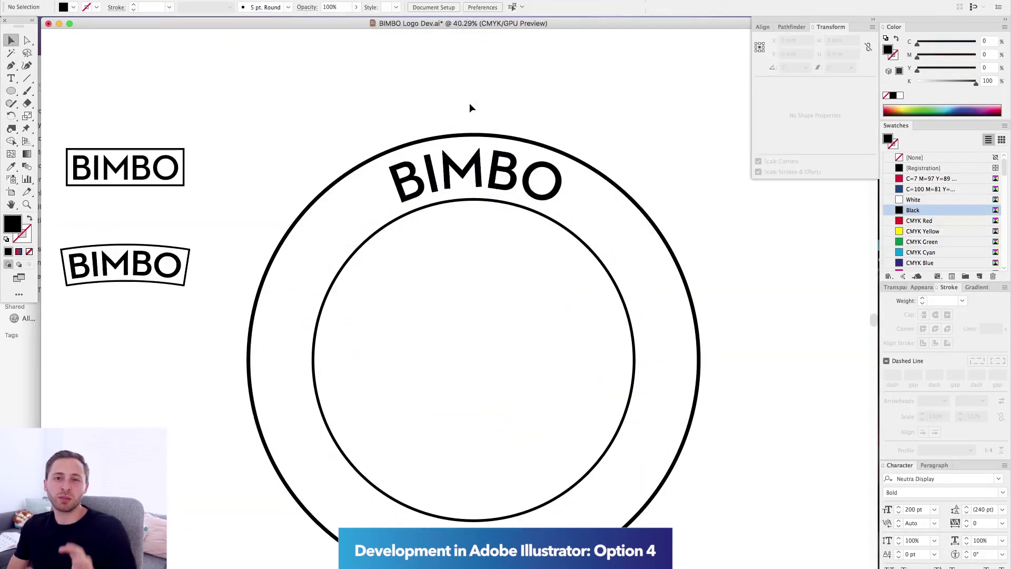
# - Draw a diagonal line about 752 mm long through the circles' centre and add its mirrored copy, forming a cross
pyautogui.press('\\')
pyautogui.press('super+y')
pyautogui.moveTo(474, 361)
pyautogui.mouseDown()
pyautogui.moveTo(767, 354)
pyautogui.moveTo(622, 104)
pyautogui.mouseUp()
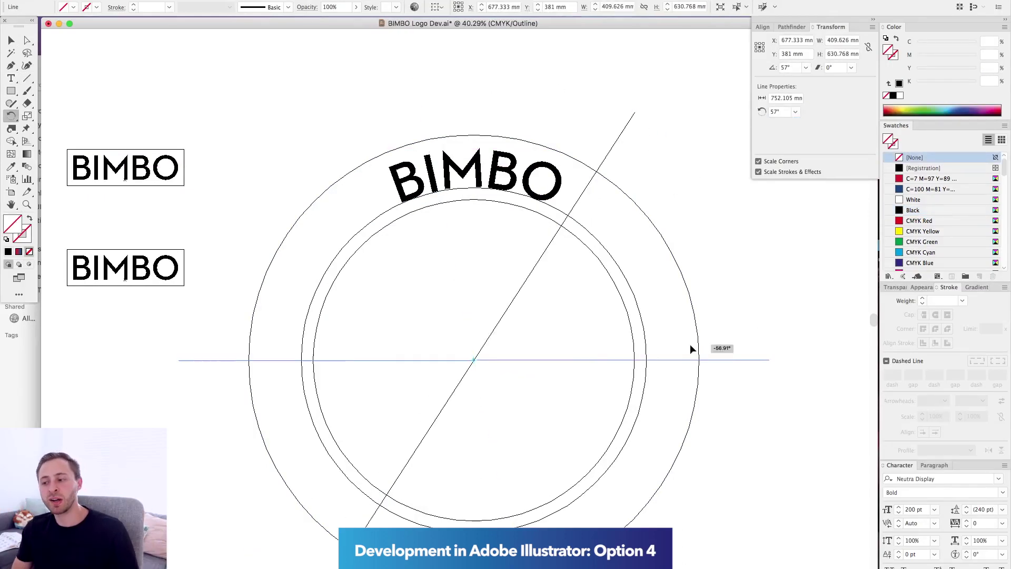
pyautogui.press('v')
pyautogui.moveTo(318, 106); pyautogui.dragTo(638, 138)
pyautogui.press('super+y')
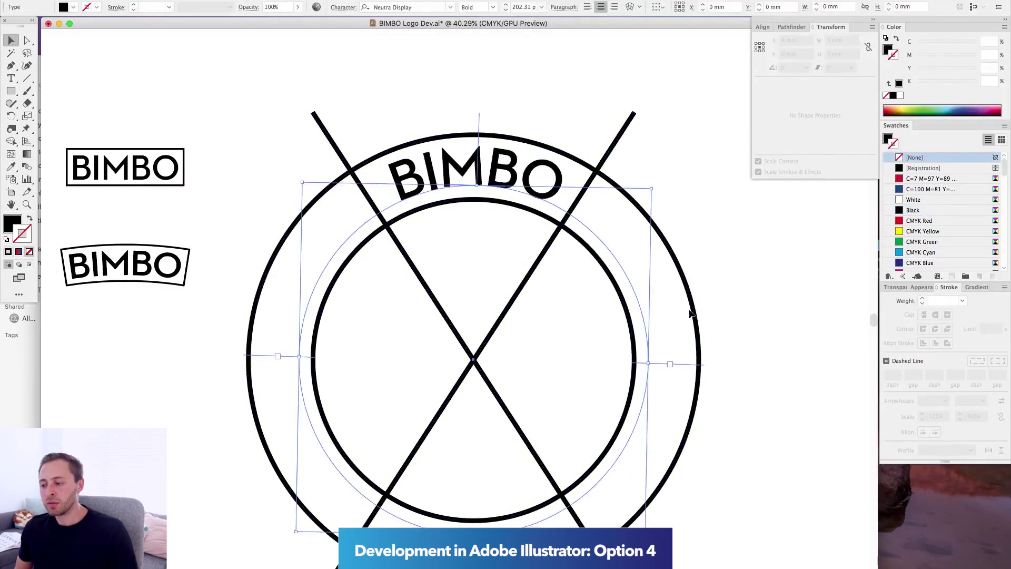
# - Adjust the crossed diagonals and rotate the curved BIMBO text to 179° so that it is centred between them
pyautogui.click(605, 157)
pyautogui.click(477, 171)
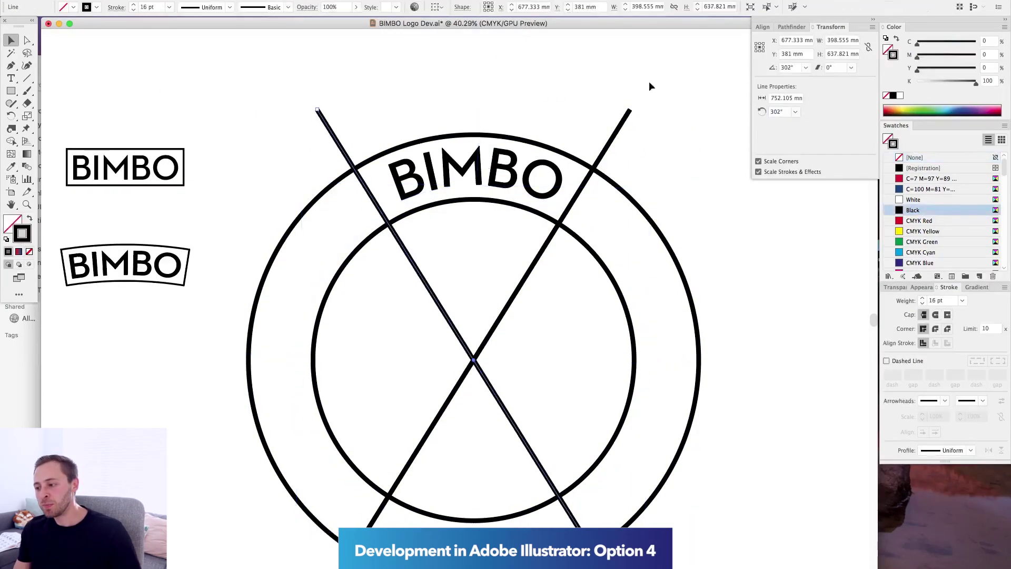
pyautogui.click(795, 67)
pyautogui.write('179')
pyautogui.press('Return')
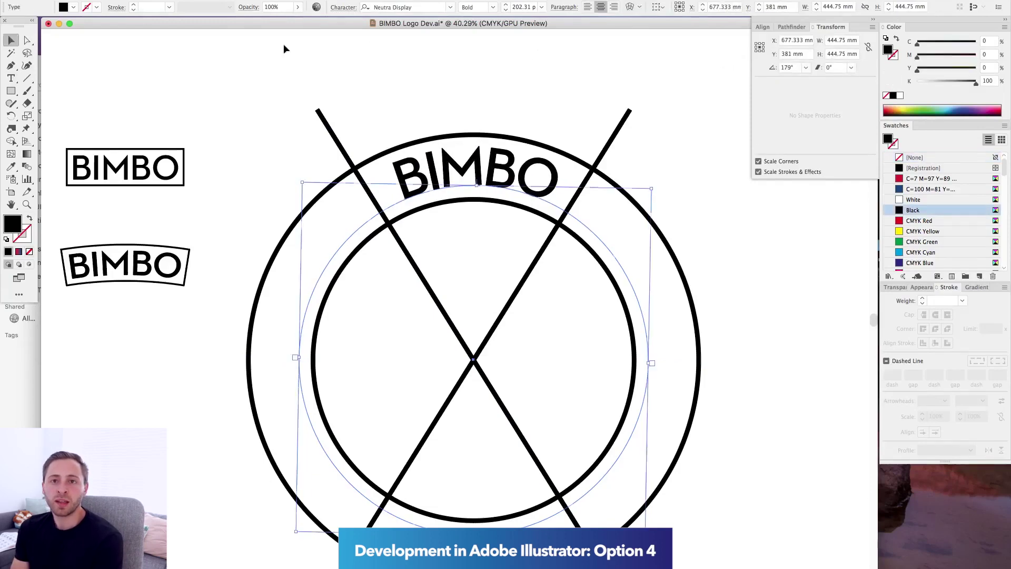
# - Duplicate the ring with its diagonals and set the copy's curved BIMBO text in Veneer Clean Soft
pyautogui.click(580, 104)
pyautogui.press('super+minus')
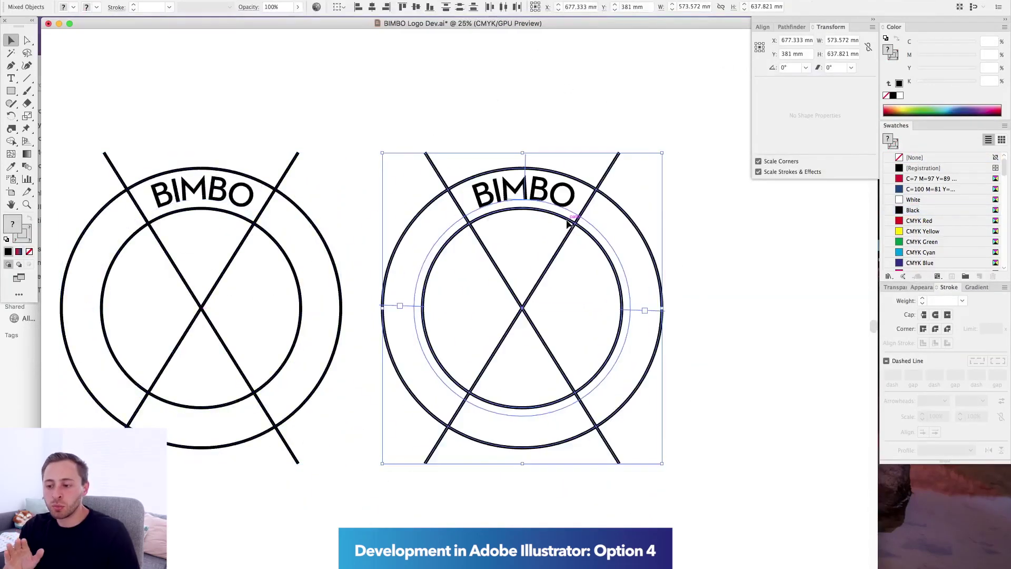
pyautogui.moveTo(463, 145); pyautogui.dragTo(675, 236)
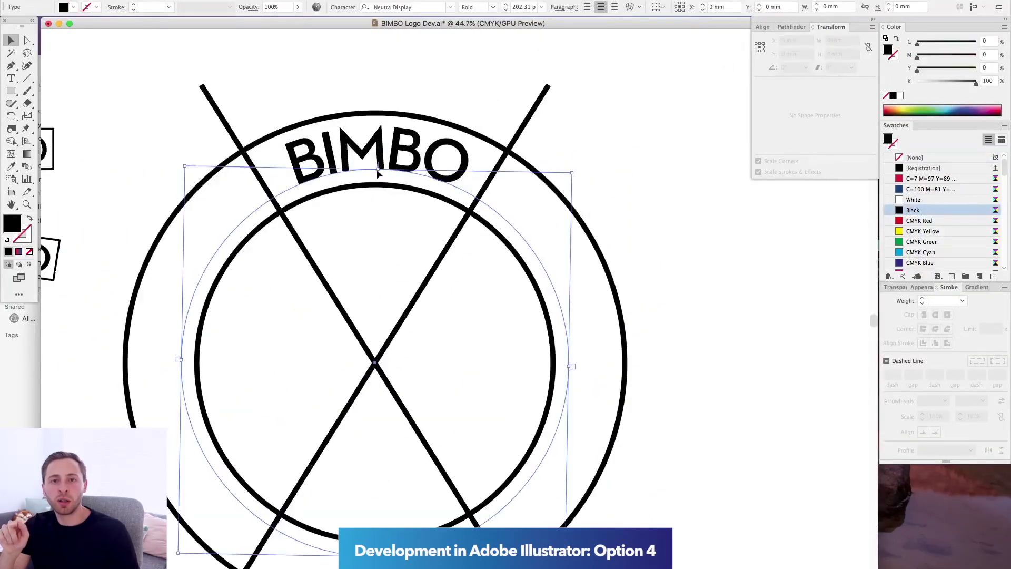
pyautogui.click(393, 124)
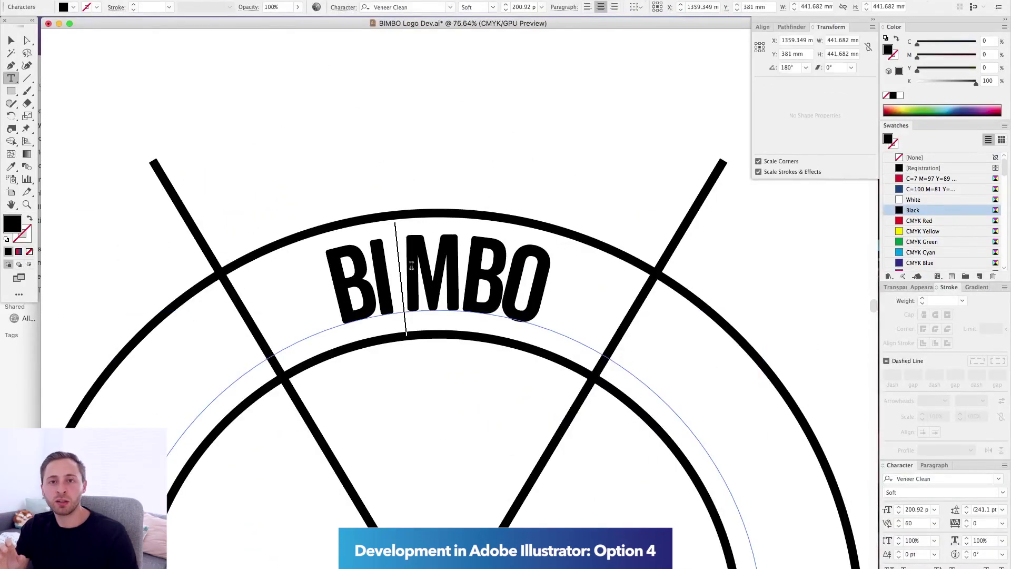
# - Widen the kerning on both sides of the M in the curved BIMBO text
pyautogui.hotkey('alt', 'Right')
pyautogui.hotkey('alt', 'Right')
pyautogui.hotkey('alt', 'Right')
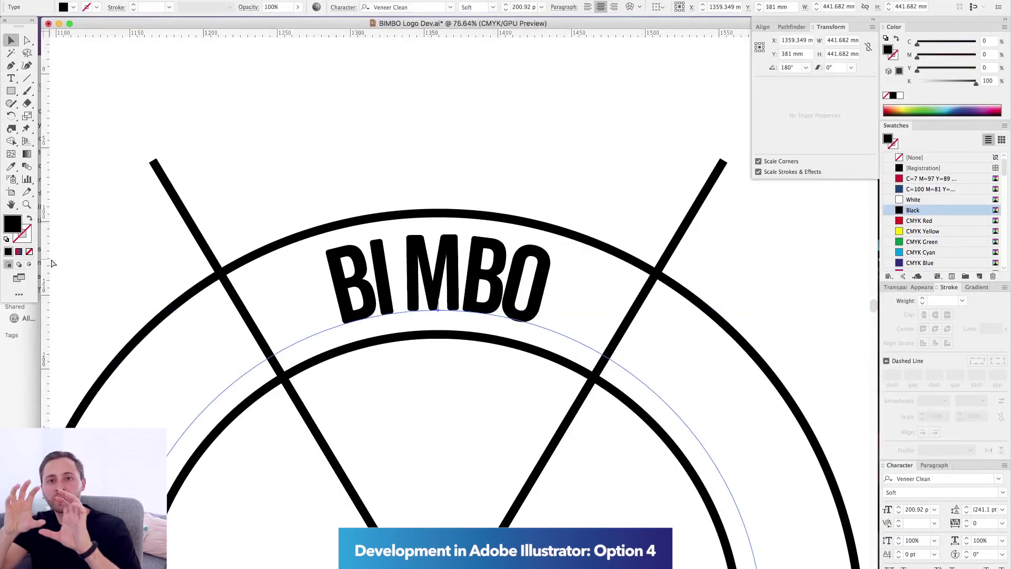
pyautogui.hotkey('alt', 'Right')
pyautogui.hotkey('alt', 'Right')
pyautogui.hotkey('alt', 'Right')
pyautogui.hotkey('alt', 'Right')
pyautogui.hotkey('alt', 'Right')
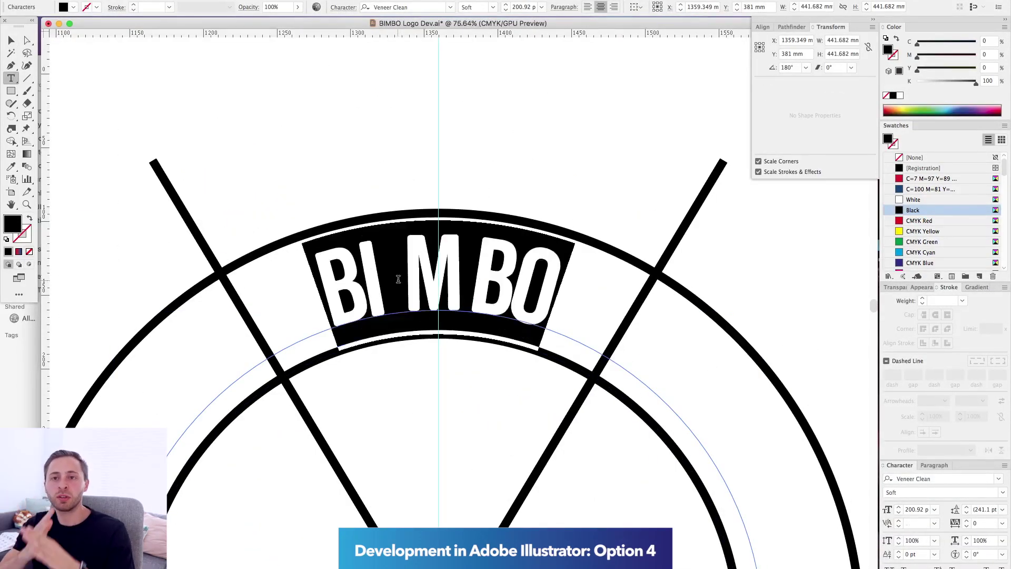
# - Tighten the kerning between the I and M, and widen the kerning between the first B and I to 80
pyautogui.hotkey('alt', 'Left')
pyautogui.hotkey('alt', 'Left')
pyautogui.hotkey('alt', 'Left')
pyautogui.hotkey('alt', 'Left')
pyautogui.press('Left')
pyautogui.hotkey('alt', 'Right')
pyautogui.hotkey('alt', 'Right')
pyautogui.hotkey('alt', 'Right')
pyautogui.hotkey('alt', 'Right')
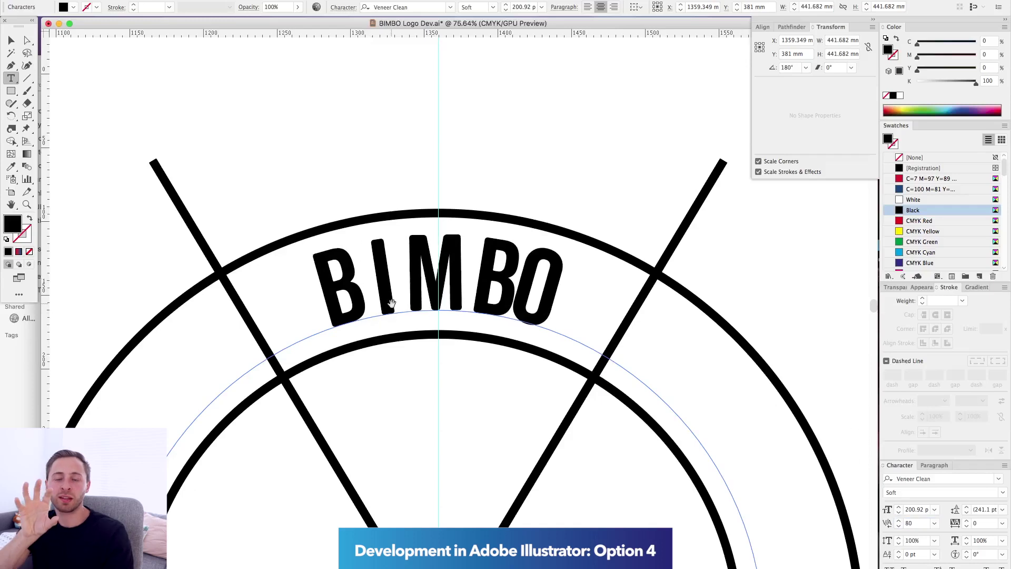
# - Place a straight copy of the BIMBO text above the ring and adjust its letter spacing using a rotated I as a gauge
pyautogui.hotkey('ctrl', 'a')
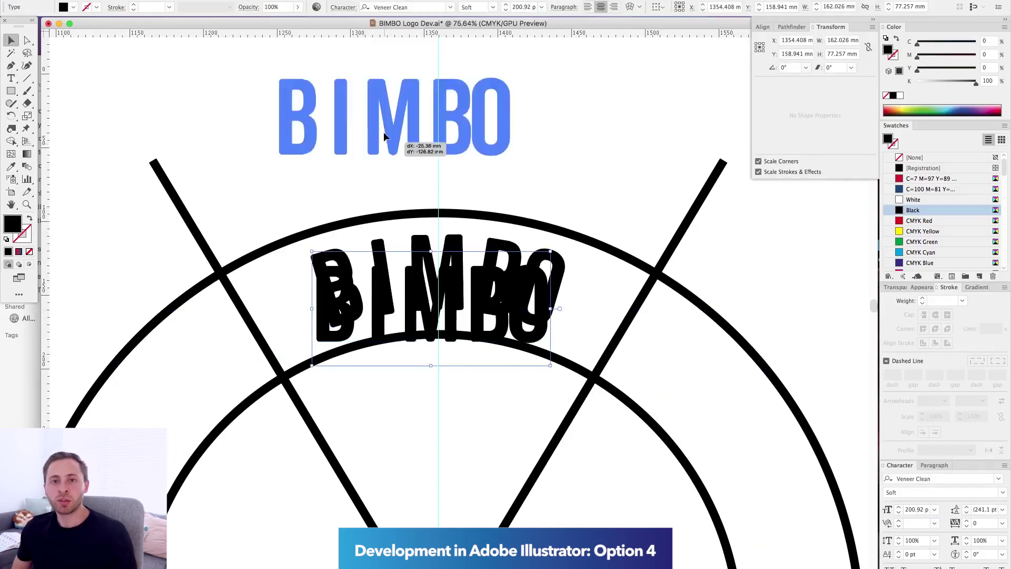
pyautogui.moveTo(383, 131); pyautogui.dragTo(394, 118)
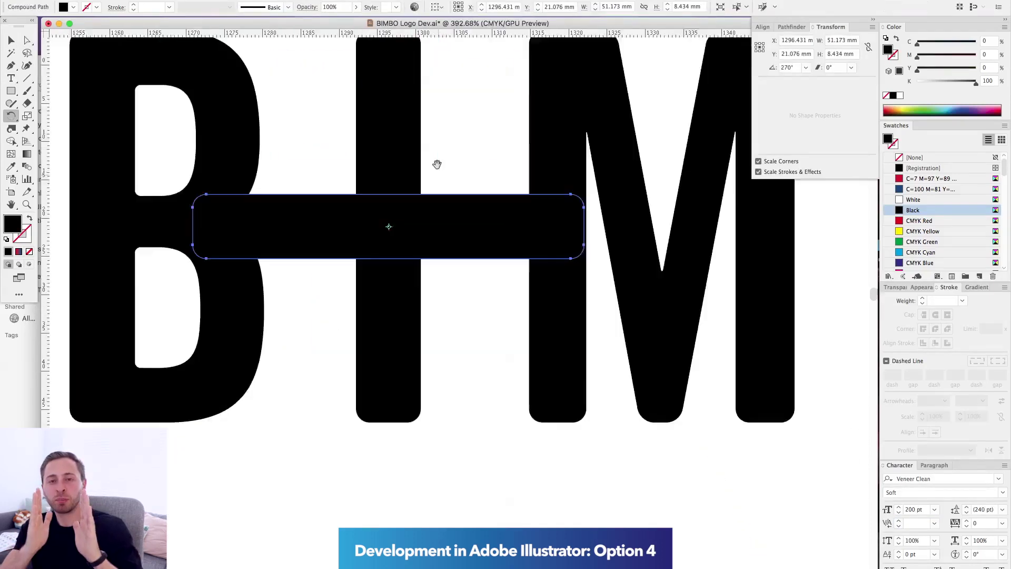
pyautogui.moveTo(436, 165); pyautogui.dragTo(508, 92)
pyautogui.moveTo(217, 147); pyautogui.dragTo(282, 158)
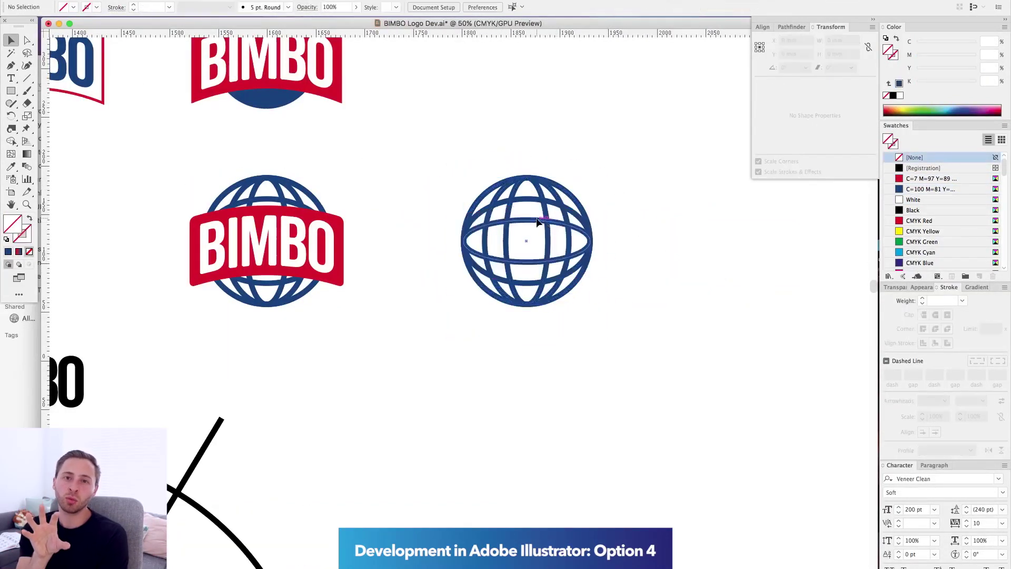
# - Place a copy of the arched red BIMBO badge over the duplicated blue globe
pyautogui.moveTo(590, 257); pyautogui.dragTo(590, 256)
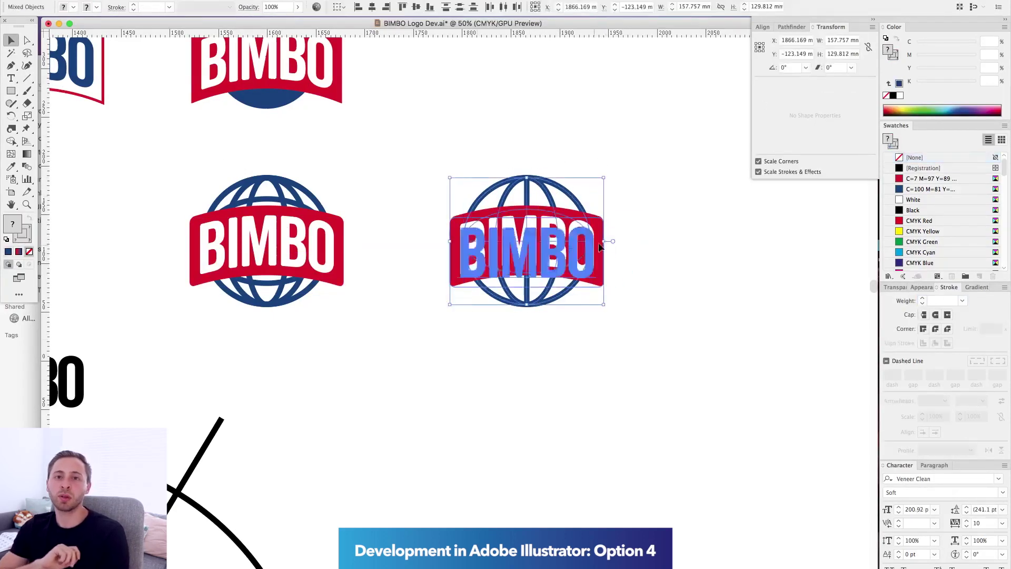
pyautogui.click(479, 180)
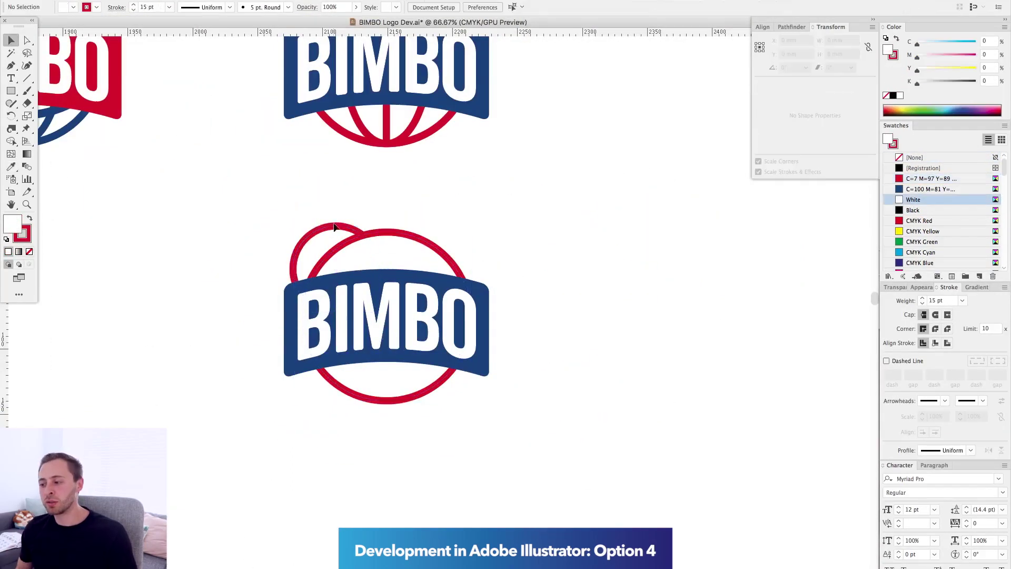
# - Reposition the small red-outlined circle at the upper edge of the large circle behind the blue BIMBO badge
pyautogui.moveTo(338, 229); pyautogui.dragTo(327, 224)
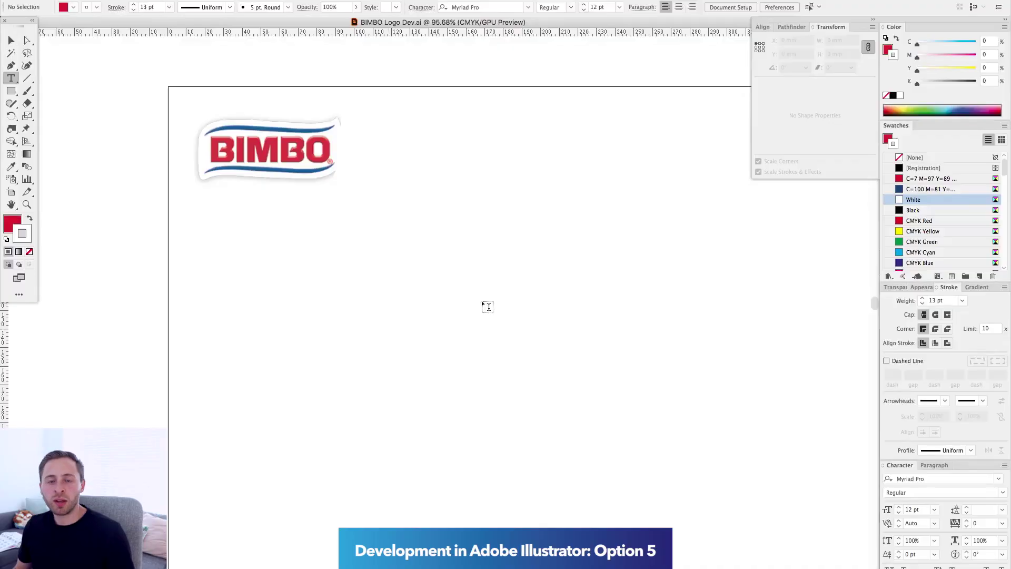
# - Add lowercase bimbo and uppercase BIMBO text below the original logo on the blank artboard
pyautogui.click(384, 287)
pyautogui.write('bimbo')
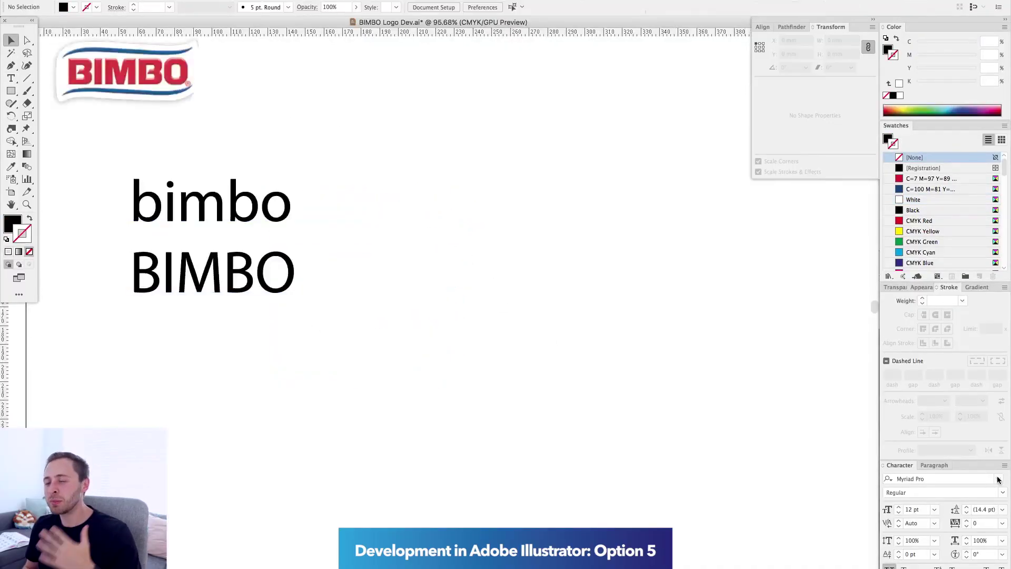
# - Browse the fonts for both wordmarks and set them in Poppins ExtraBold
pyautogui.moveTo(160, 156); pyautogui.dragTo(221, 295)
pyautogui.click(937, 478)
pyautogui.scroll(-10, 869, 316)
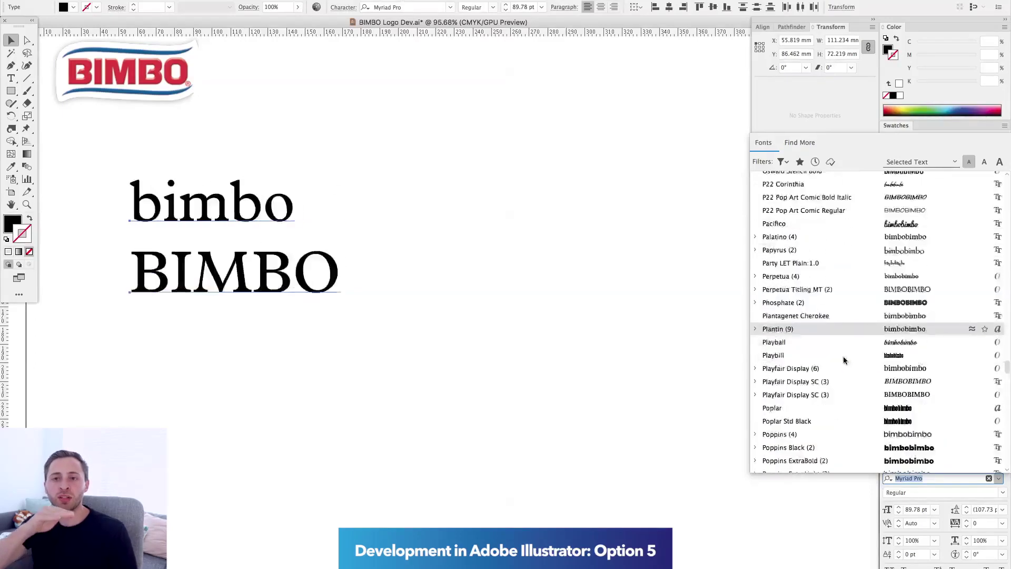
pyautogui.scroll(-5, 831, 237)
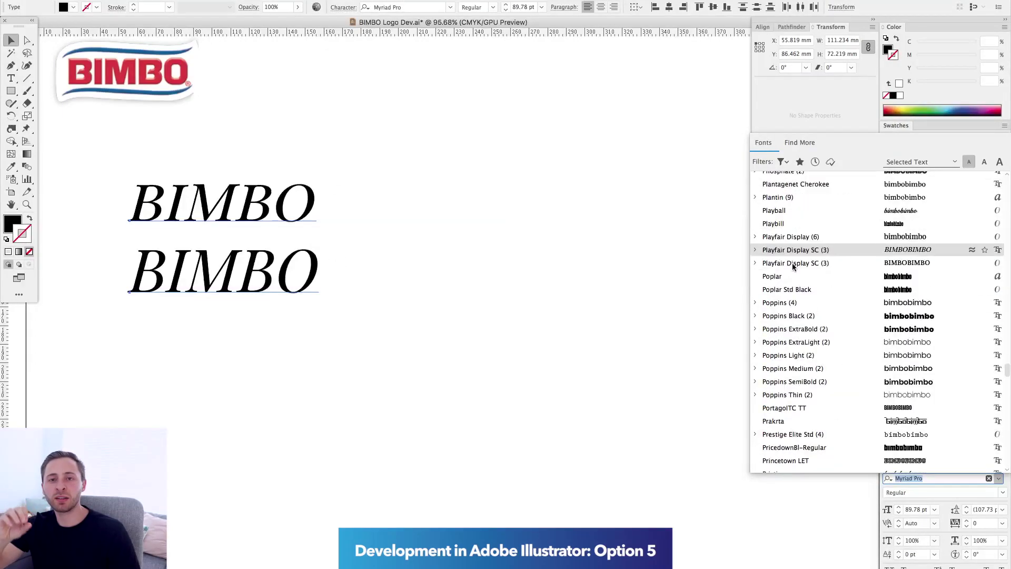
pyautogui.click(809, 328)
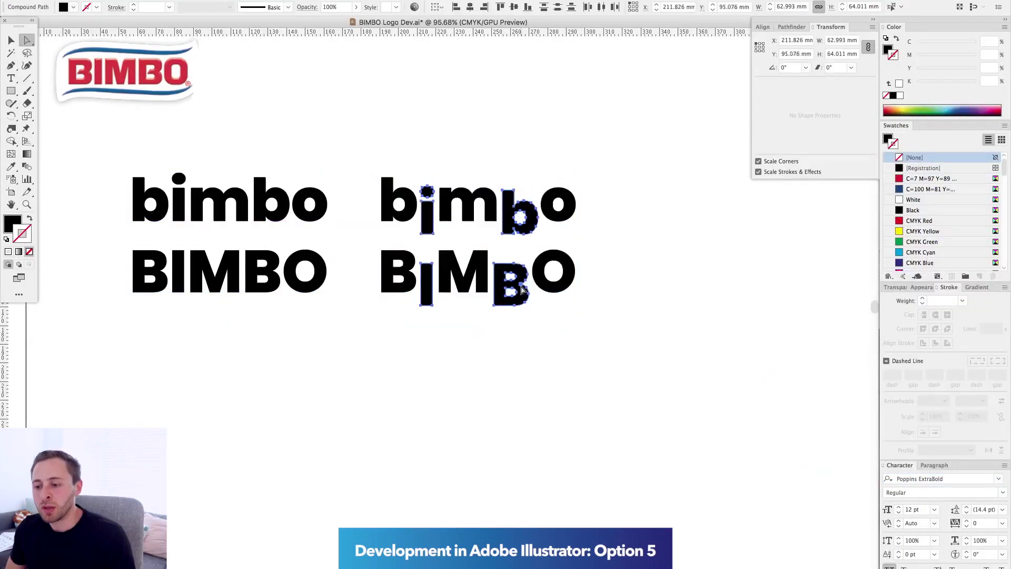
# - Separate the staggered uppercase BIMBO copy from the lowercase one by moving it further down
pyautogui.moveTo(522, 288); pyautogui.dragTo(512, 356)
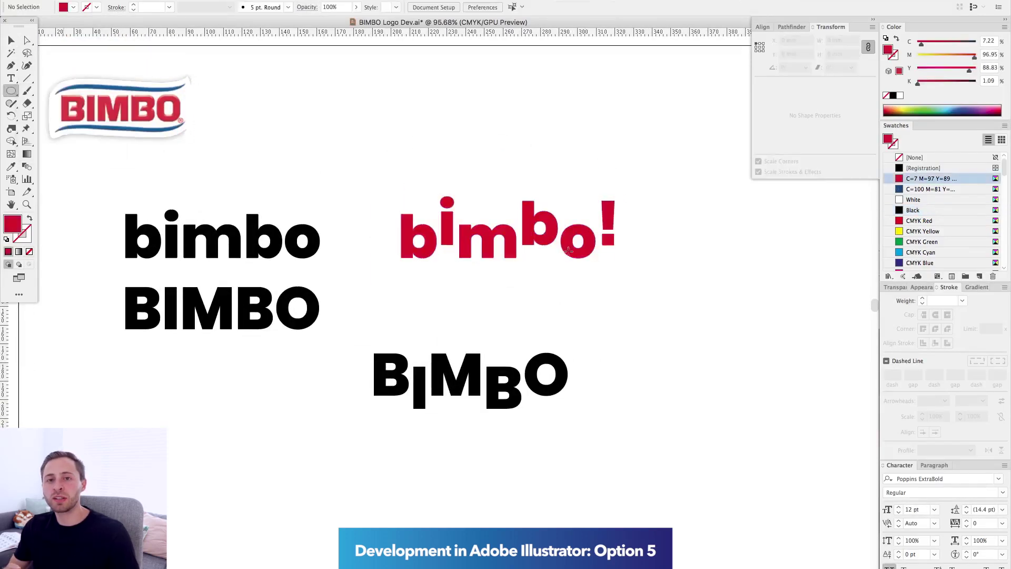
# - Try a blue ellipse of about 132 × 67 mm behind the staggered red bimbo! wordmark
pyautogui.moveTo(382, 167); pyautogui.dragTo(639, 289)
pyautogui.click(930, 189)
pyautogui.press('super+shift+bracketleft')
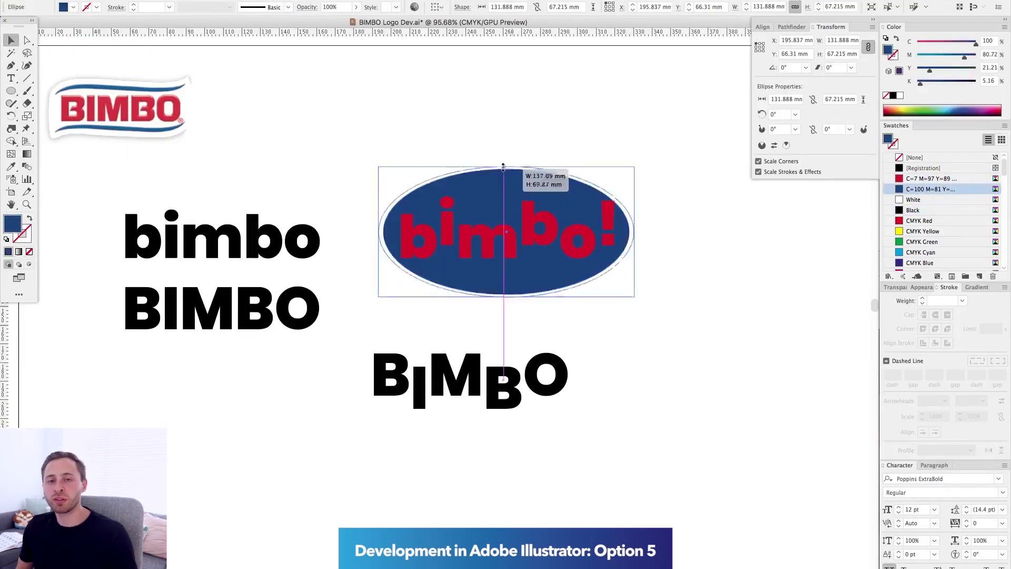
# - Enlarge the blue ellipse around the bimbo! wordmark and swap its fill and stroke
pyautogui.press('v')
pyautogui.click(498, 232)
pyautogui.press('super+shift+a')
pyautogui.scroll(-2, 526, 171)
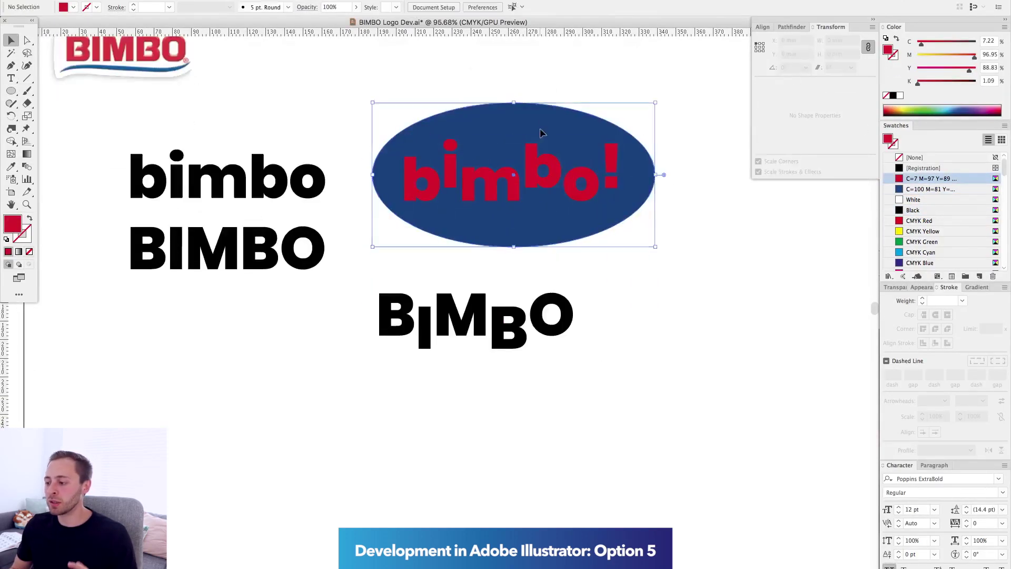
pyautogui.hotkey('shift', 'x')
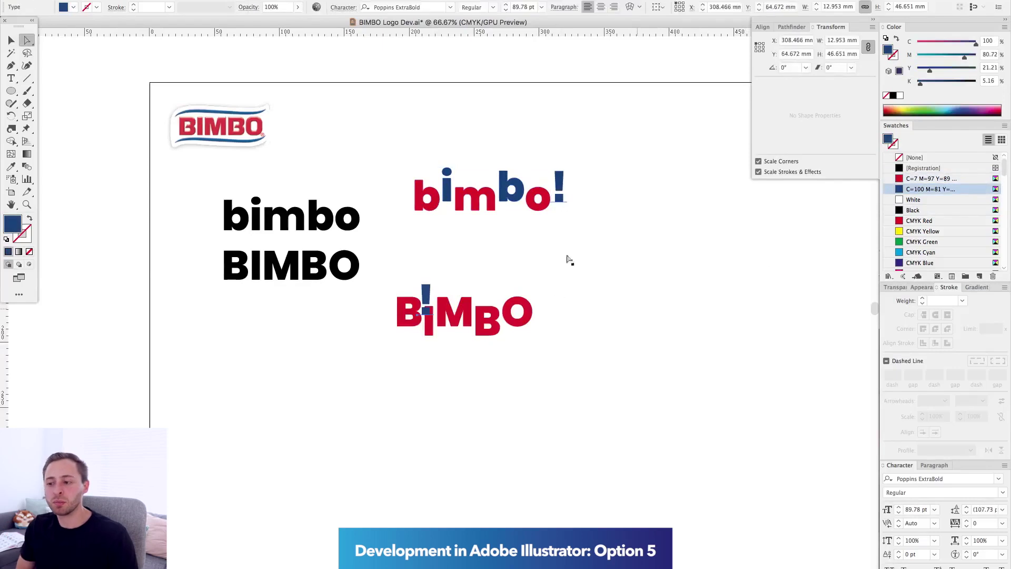
# - Place a red exclamation mark after the O of the staggered BIMBO wordmark and tilt it to about 347°
pyautogui.moveTo(421, 298); pyautogui.dragTo(508, 310)
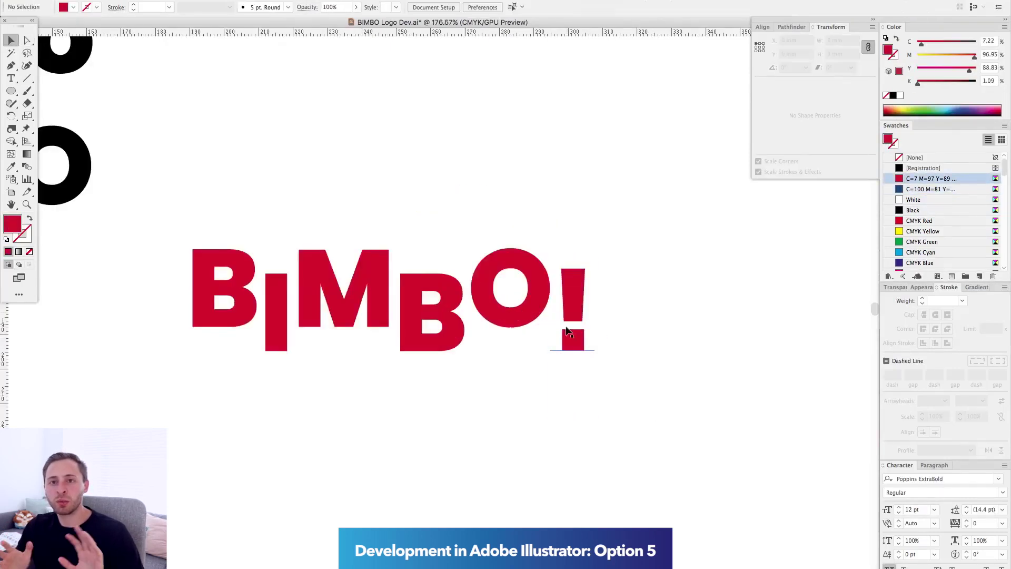
pyautogui.moveTo(447, 281); pyautogui.dragTo(374, 237)
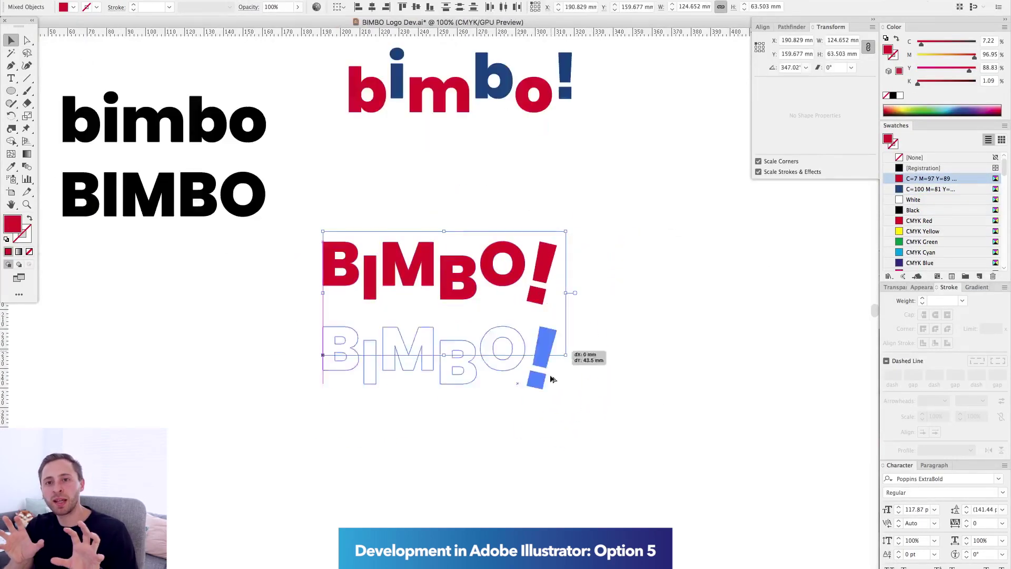
# - Duplicate the red BIMBO! wordmark below the original and tilt its individual letters and exclamation mark slightly
pyautogui.moveTo(558, 345); pyautogui.dragTo(557, 347)
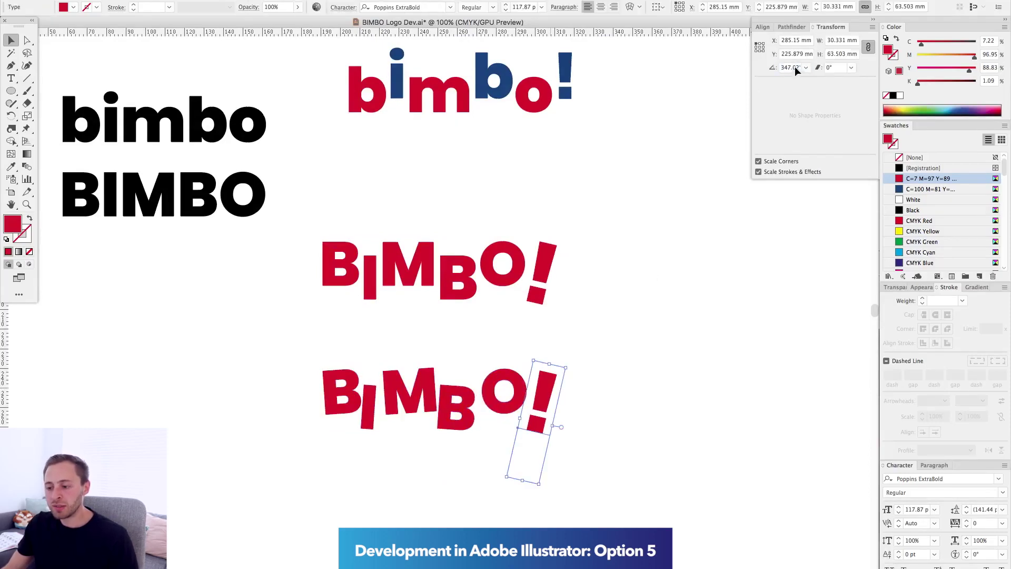
pyautogui.click(437, 441)
pyautogui.scroll(3, 437, 441)
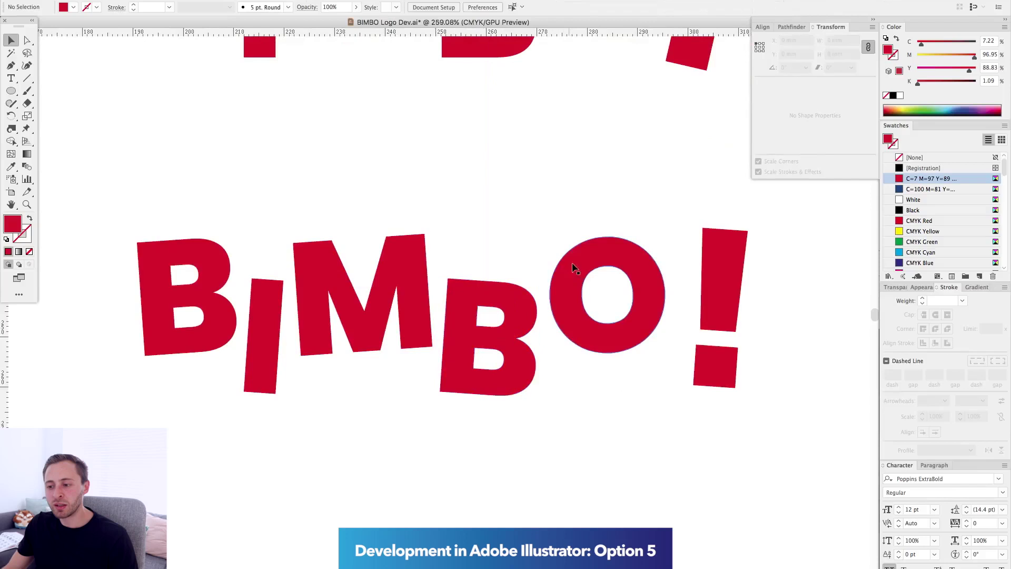
# - Move the O and exclamation mark of the tilted red BIMBO! wordmark closer to the preceding letters
pyautogui.moveTo(574, 268); pyautogui.dragTo(567, 269)
pyautogui.moveTo(721, 284); pyautogui.dragTo(694, 284)
pyautogui.press('super+minus')
pyautogui.press('super+minus')
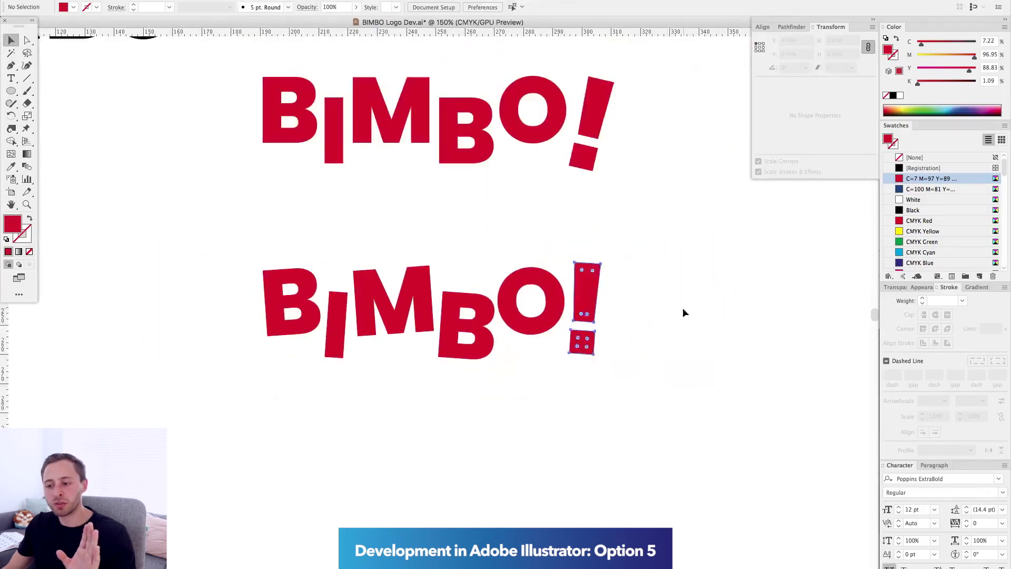
# - Try strongly rounding the corners of the tilted wordmark's exclamation mark
pyautogui.moveTo(633, 388); pyautogui.dragTo(573, 258)
pyautogui.press('super+minus')
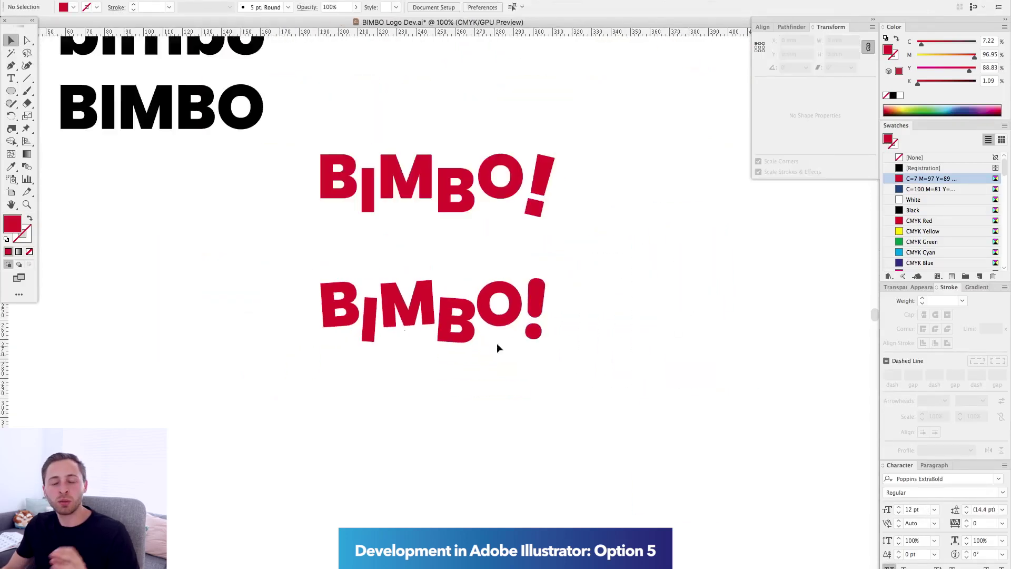
pyautogui.scroll(3, 501, 347)
pyautogui.click(270, 325)
pyautogui.press('super+1')
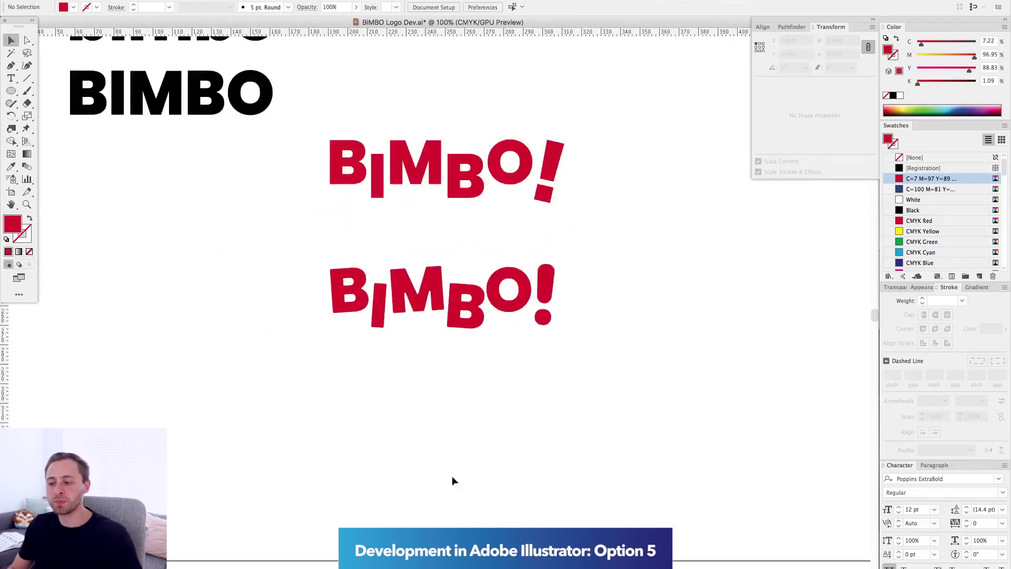
# - Round the corners of all letters in the tilted BIMBO! wordmark to 0.6 mm and duplicate it below
pyautogui.moveTo(321, 353); pyautogui.dragTo(560, 211)
pyautogui.press('v')
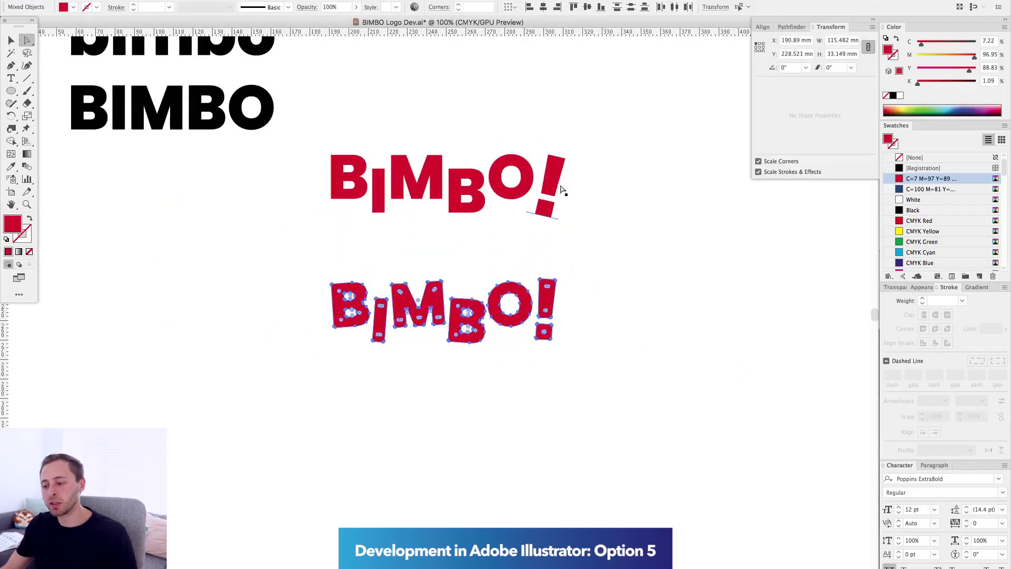
pyautogui.click(543, 365)
pyautogui.scroll(3, 506, 306)
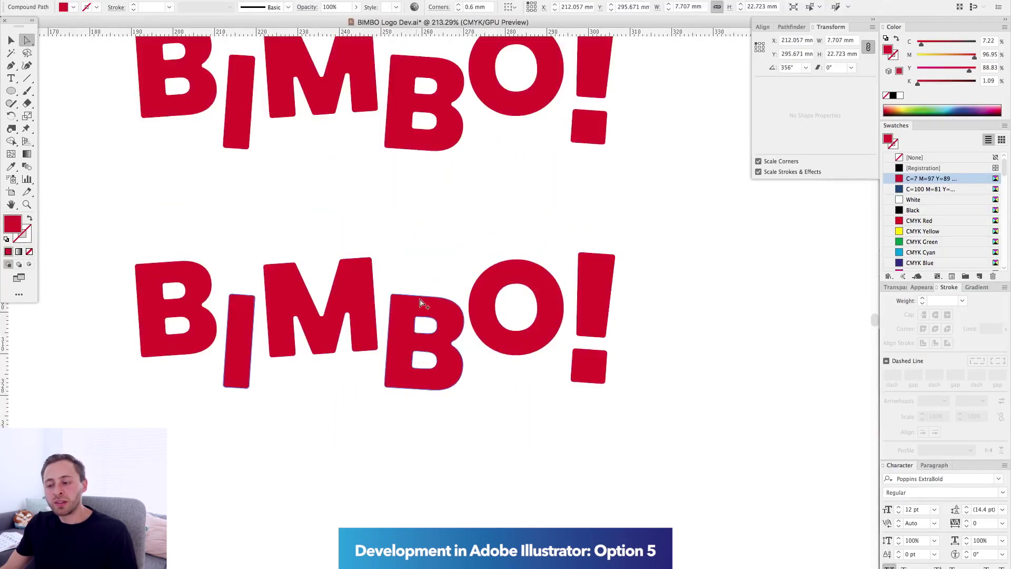
# - Scale the duplicated wordmark slightly smaller and colour its I, second B and exclamation mark blue
pyautogui.press('super+minus')
pyautogui.press('super+minus')
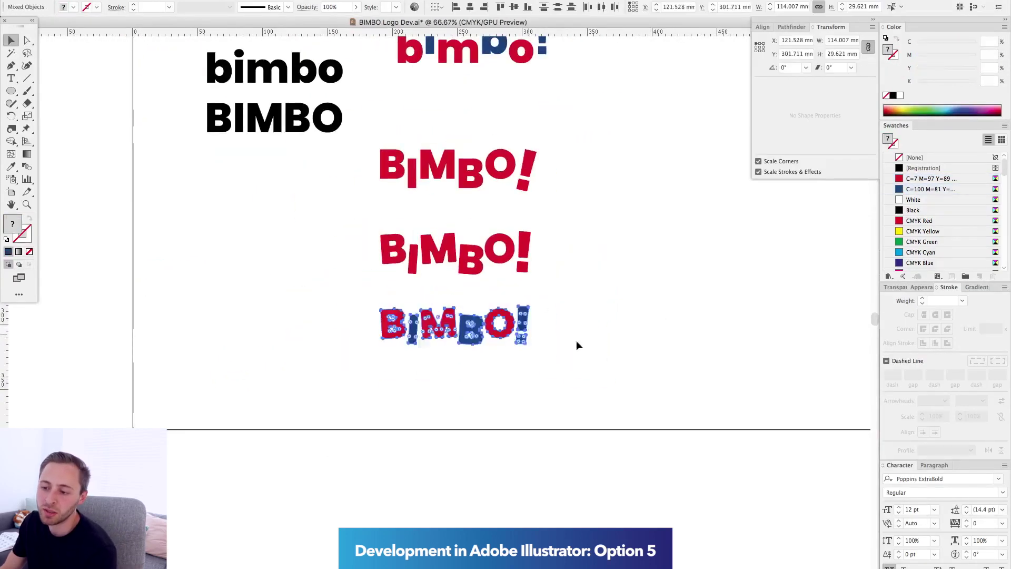
pyautogui.click(577, 343)
# - Place the red and blue BIMBO! wordmark beside the red versions and draw a circle centred around it
pyautogui.moveTo(11, 90); pyautogui.dragTo(57, 113)
pyautogui.moveTo(450, 321); pyautogui.dragTo(542, 460)
pyautogui.hscroll(5, 454, 374)
pyautogui.press('v')
pyautogui.moveTo(314, 415); pyautogui.dragTo(533, 318)
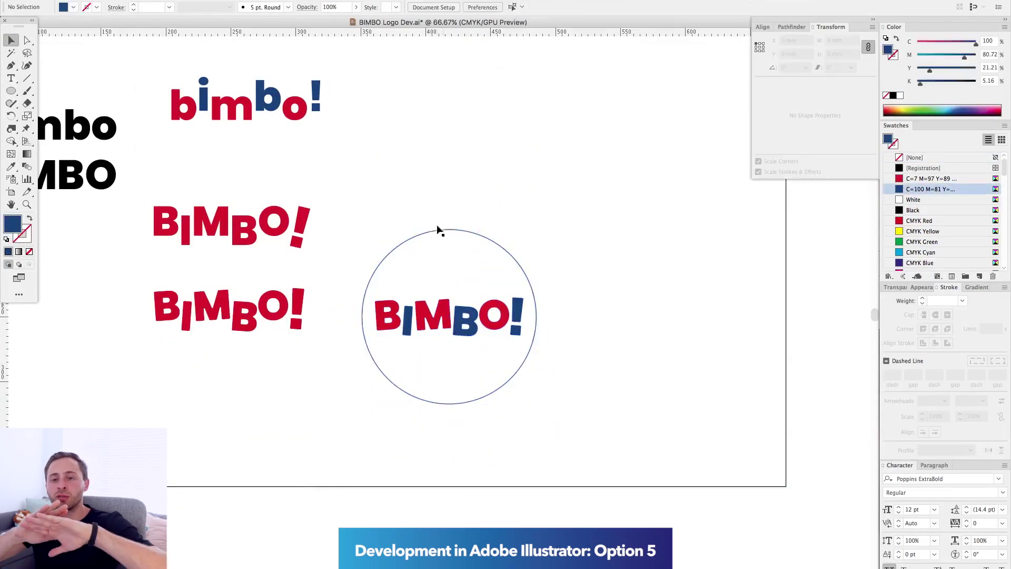
# - Flatten the circle into an ellipse around the wordmark with no fill and a 15 pt blue stroke
pyautogui.click(448, 230)
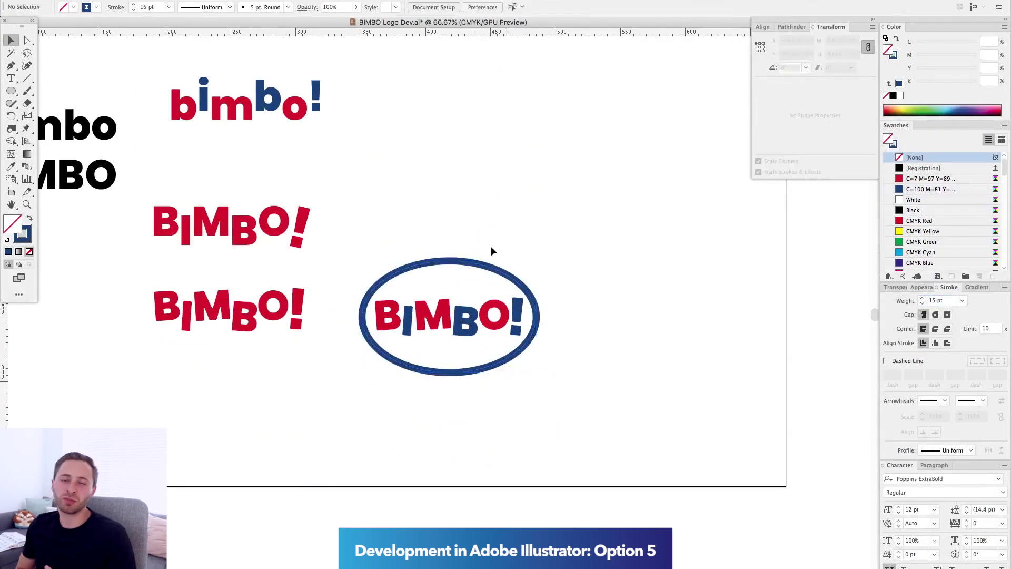
pyautogui.scroll(5, 489, 253)
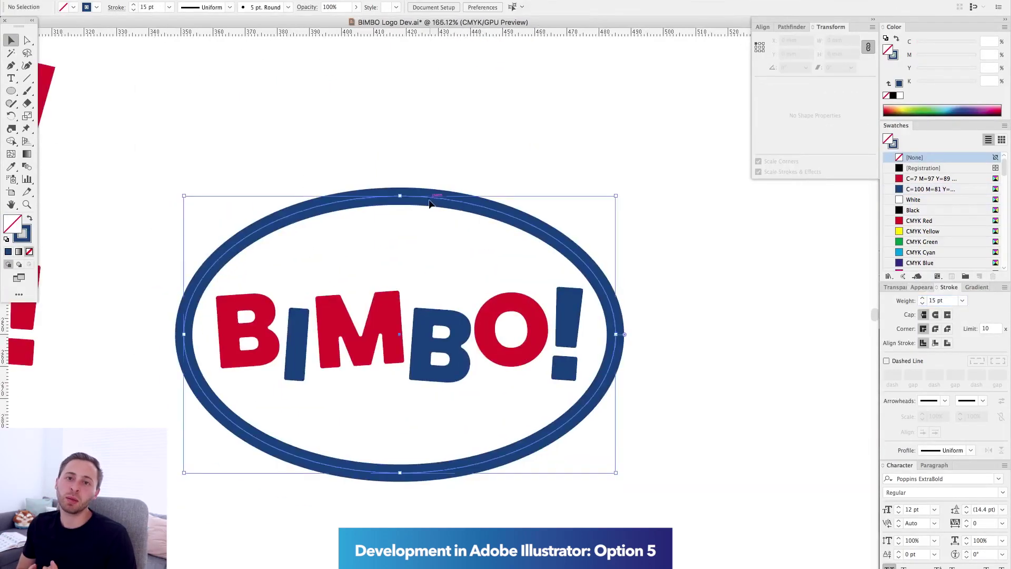
# - Add a red-stroked ellipse about 144 mm wide behind the blue ring and duplicate the finished badge below
pyautogui.moveTo(398, 188); pyautogui.dragTo(341, 183)
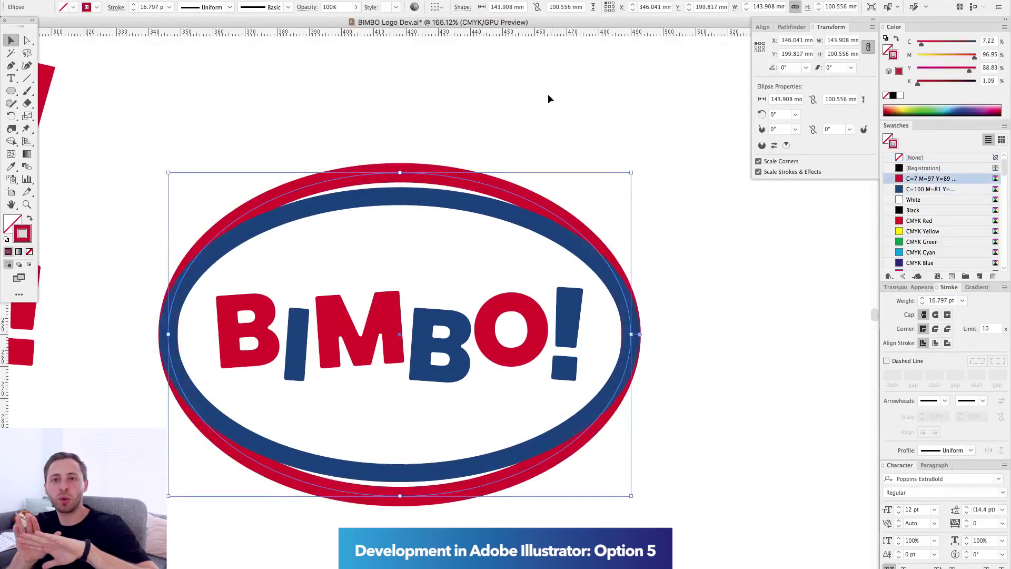
pyautogui.press('super+minus')
pyautogui.press('super+minus')
pyautogui.press('super+minus')
pyautogui.moveTo(452, 229); pyautogui.dragTo(453, 240)
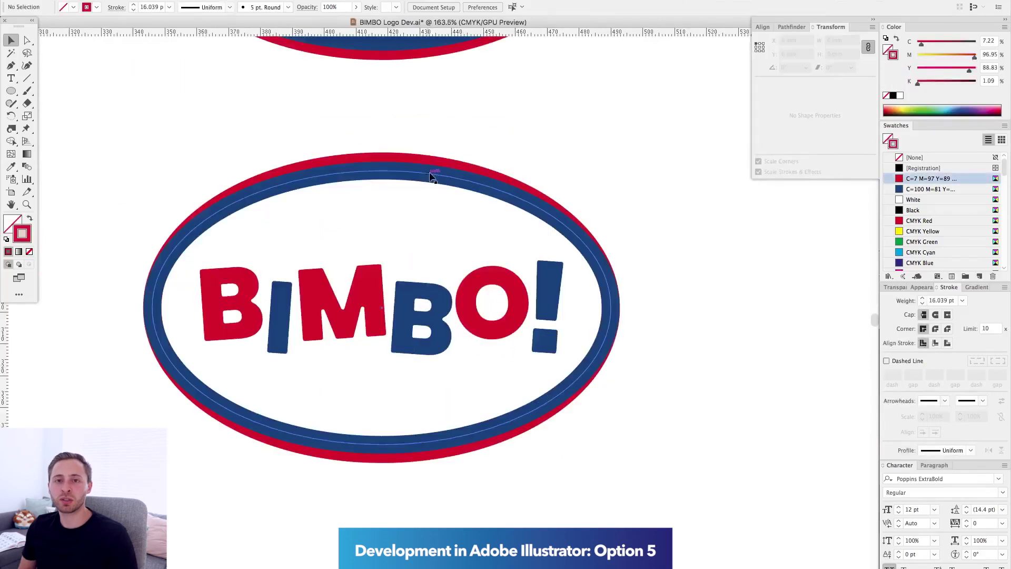
# - Tilt the lower badge's red ellipse to 358° and shrink its blue ellipse slightly
pyautogui.click(431, 176)
pyautogui.click(784, 114)
pyautogui.write('3')
pyautogui.press('Return')
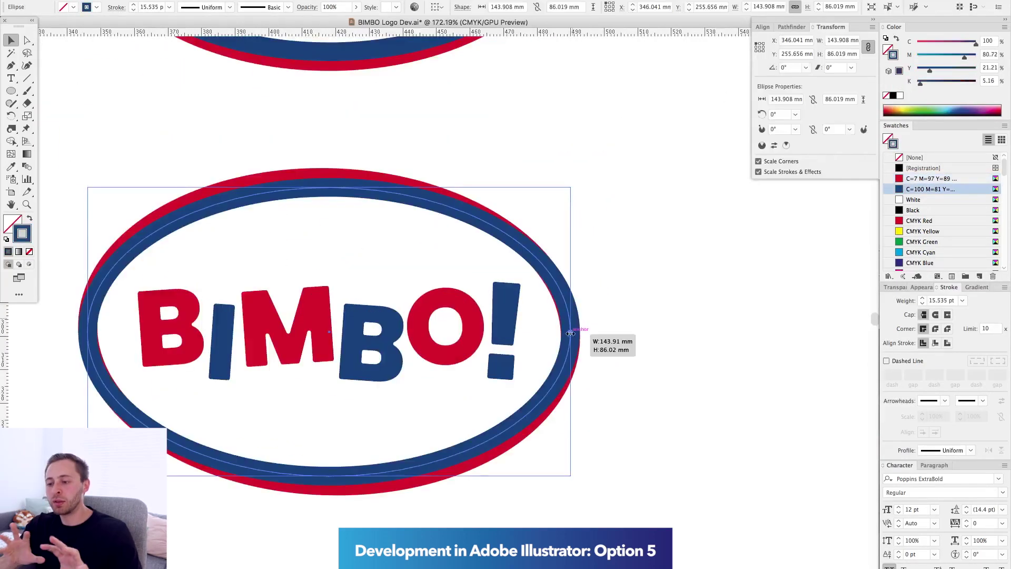
pyautogui.moveTo(570, 333); pyautogui.dragTo(567, 332)
pyautogui.click(500, 253)
# - Set the stroke weight of the lower badge's tilted red ellipse to 15 pt
pyautogui.click(277, 178)
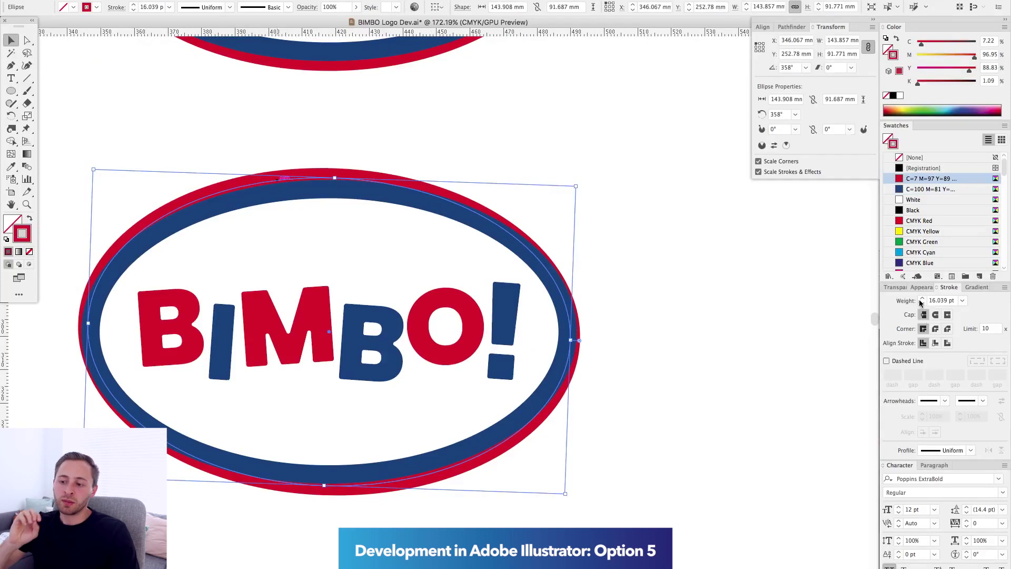
pyautogui.click(721, 304)
pyautogui.press('super+minus')
pyautogui.press('super+minus')
pyautogui.press('super+minus')
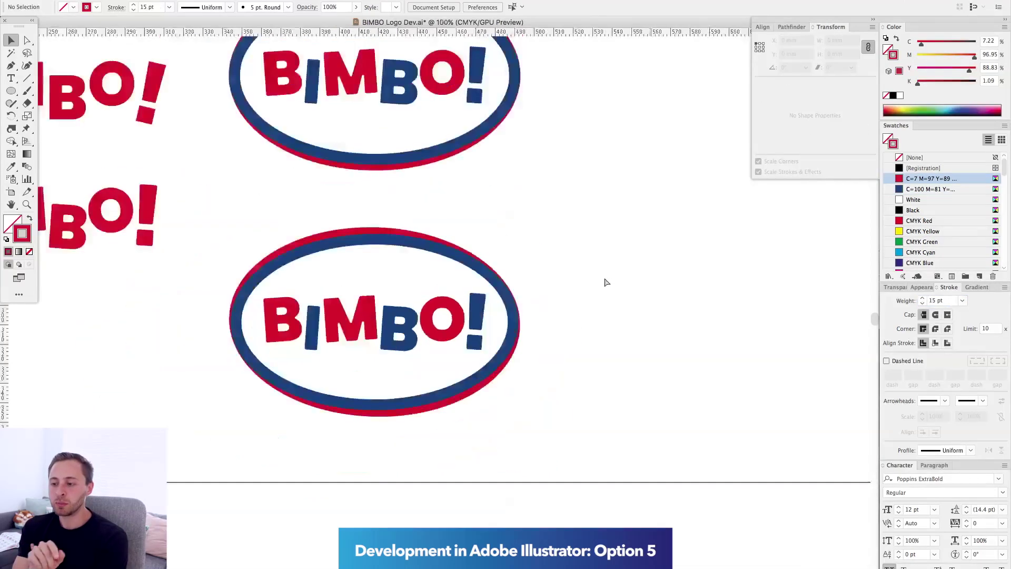
pyautogui.moveTo(337, 251); pyautogui.dragTo(513, 286)
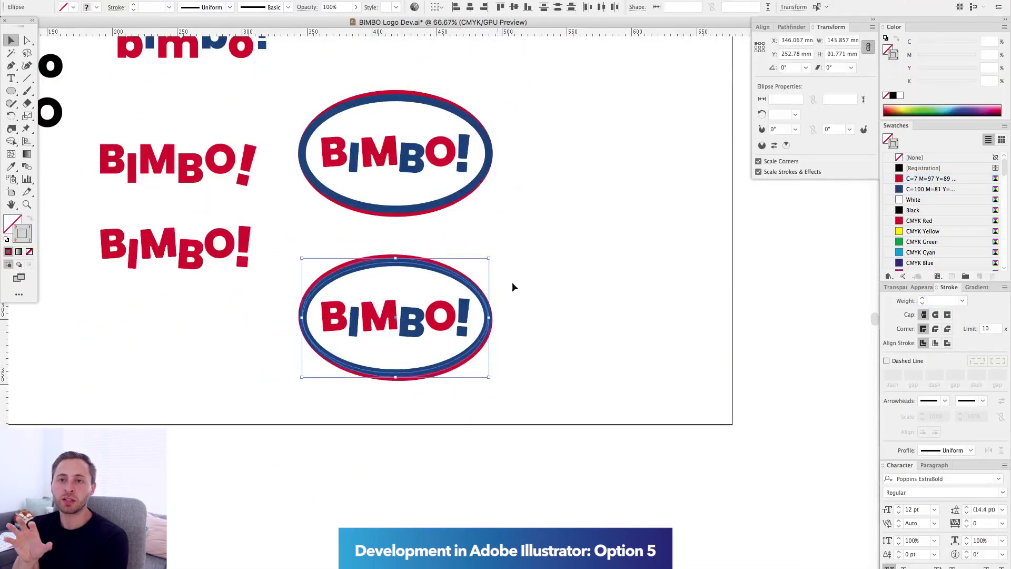
pyautogui.moveTo(568, 263); pyautogui.dragTo(557, 261)
pyautogui.press('v')
pyautogui.click(553, 263)
pyautogui.press('super+z')
# - Nudge the whole lower badge slightly up and left to about X 343.8 mm, Y 251.3 mm
pyautogui.moveTo(335, 252); pyautogui.dragTo(456, 329)
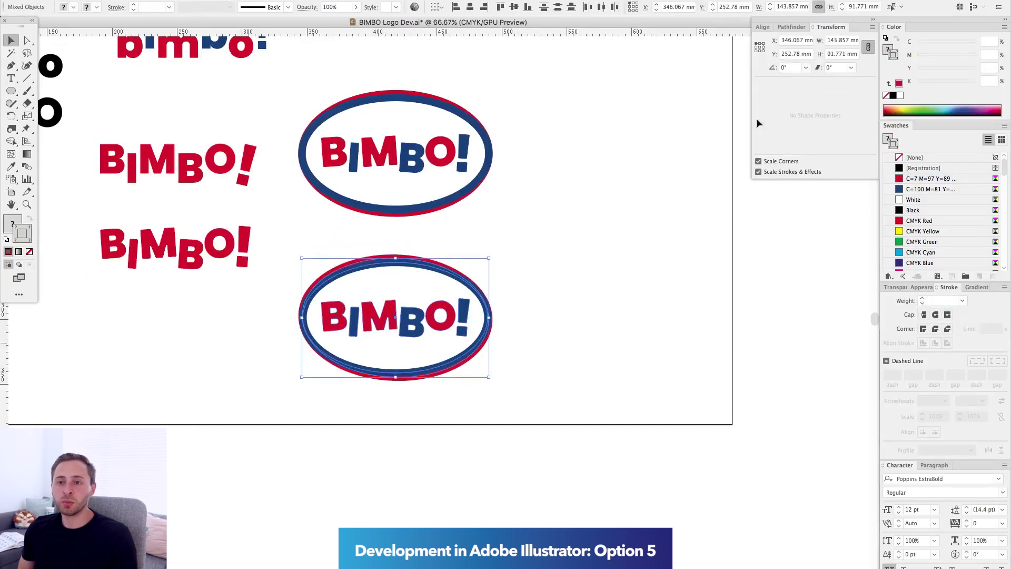
pyautogui.hotkey('shift', 'Up')
pyautogui.hotkey('shift', 'Down')
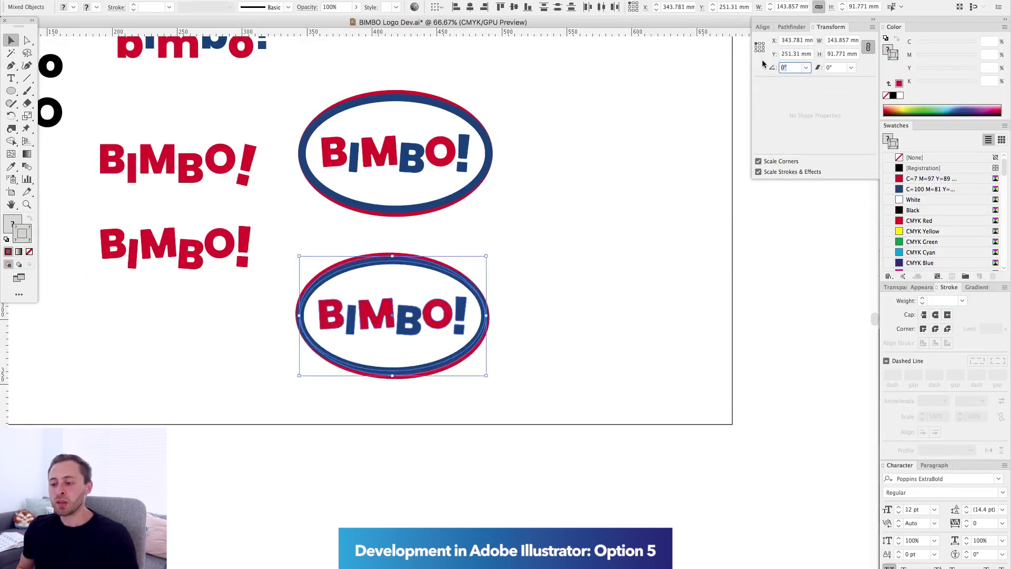
pyautogui.press('Return')
pyautogui.click(530, 245)
pyautogui.hscroll(-5, 575, 286)
pyautogui.scroll(1, 575, 287)
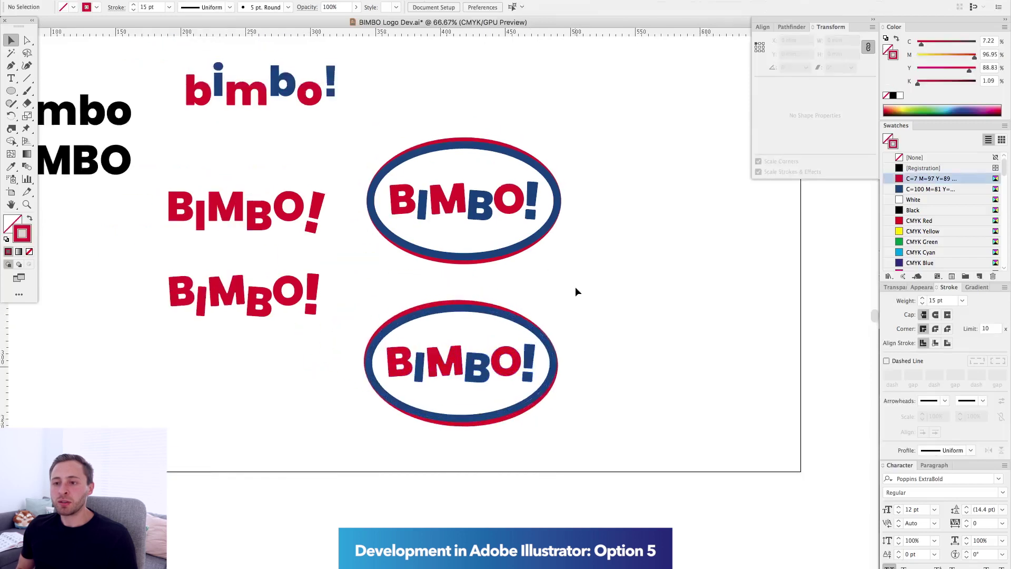
# - Place a copy of the lower badge's red and blue wordmark, without its ellipses, to the right of the badge
pyautogui.moveTo(424, 273); pyautogui.dragTo(664, 430)
pyautogui.hscroll(3, 665, 431)
pyautogui.moveTo(368, 303); pyautogui.dragTo(645, 369)
pyautogui.press('Delete')
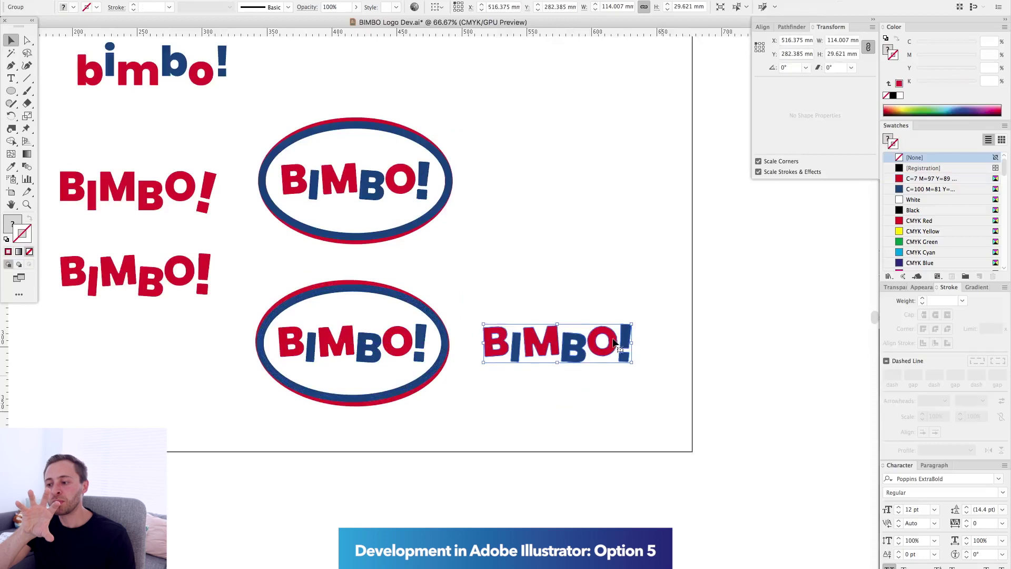
pyautogui.hotkey('shift', 'Right')
pyautogui.click(640, 292)
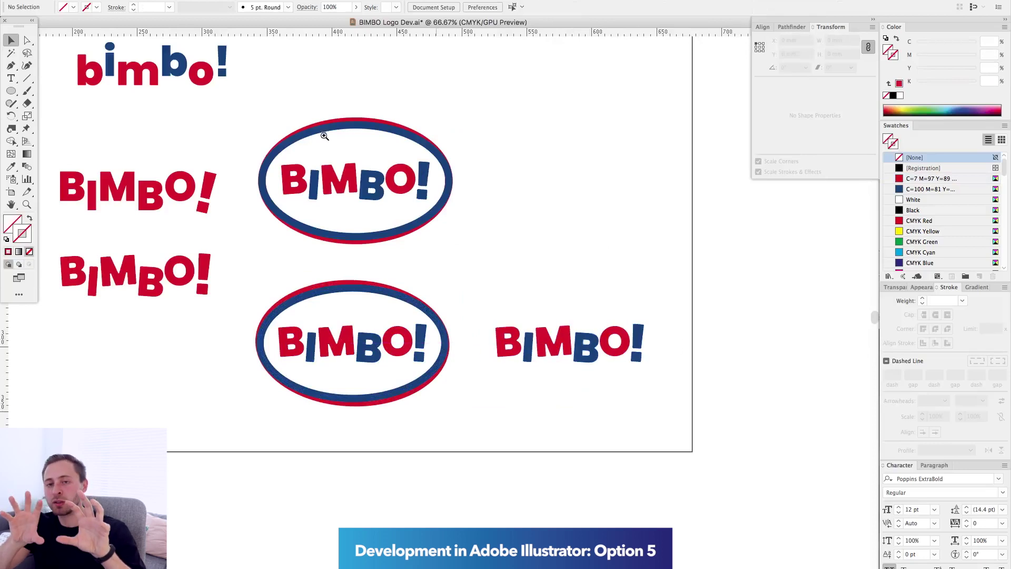
# - Offset the paths of the standalone red and blue BIMBO! wordmark by 5 mm with miter joins
pyautogui.scroll(2, 324, 136)
pyautogui.moveTo(345, 253); pyautogui.dragTo(565, 379)
pyautogui.click(141, 0)
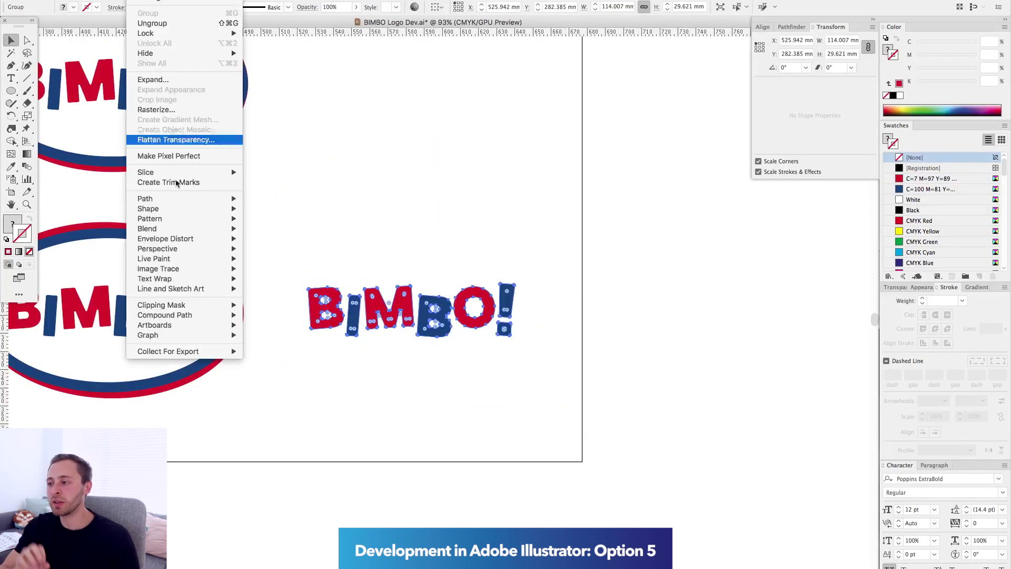
pyautogui.moveTo(174, 198)
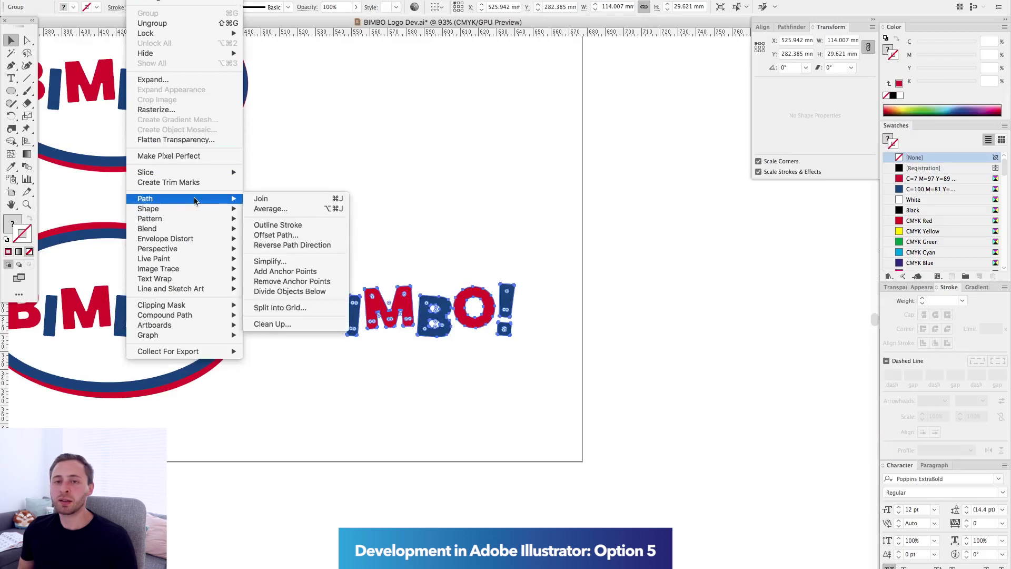
pyautogui.click(274, 234)
pyautogui.click(605, 353)
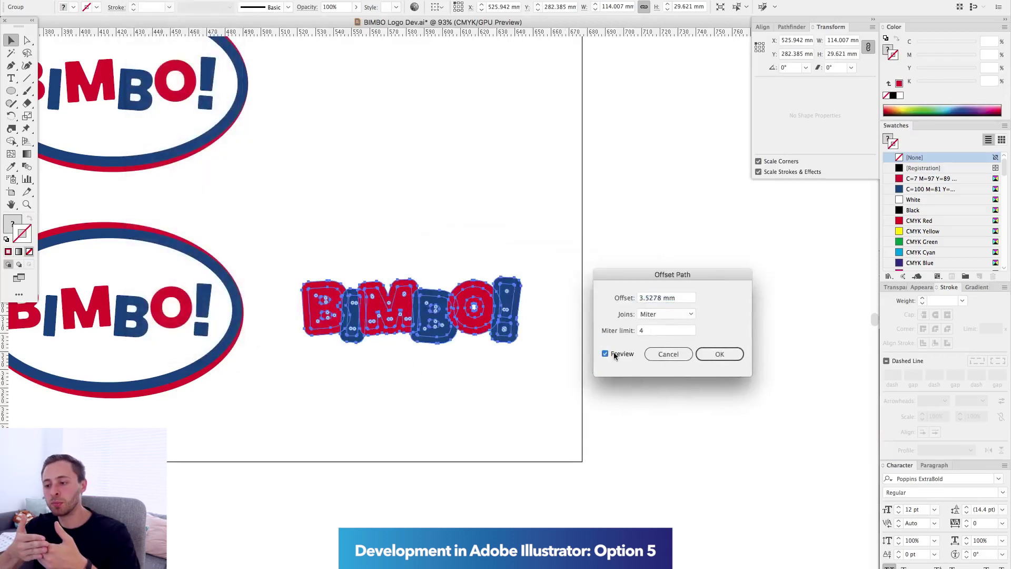
pyautogui.write('5')
pyautogui.press('Tab')
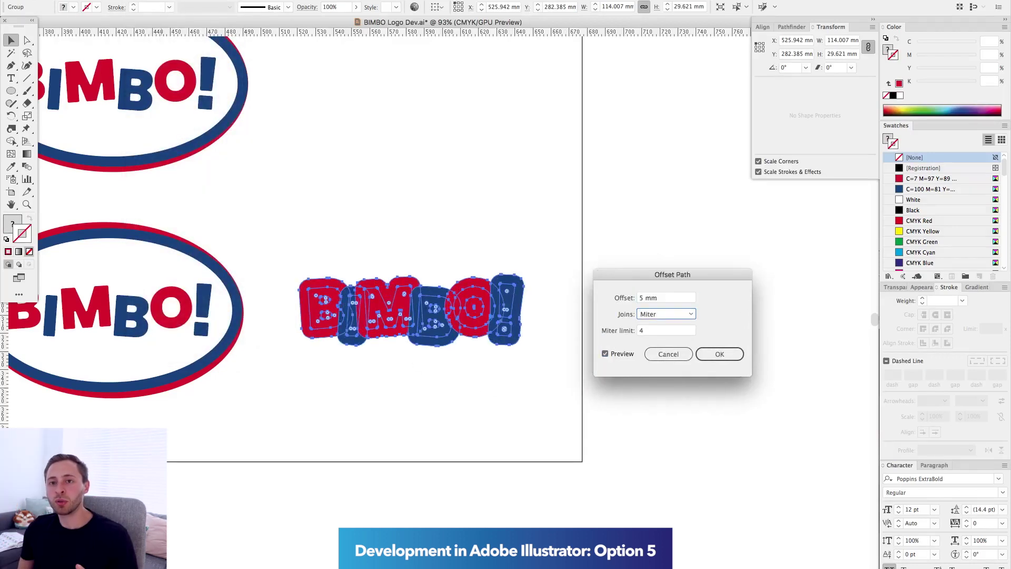
pyautogui.click(719, 354)
# - Remove the stroke from the offset shapes, unite them into one outline and fill it white
pyautogui.click(912, 200)
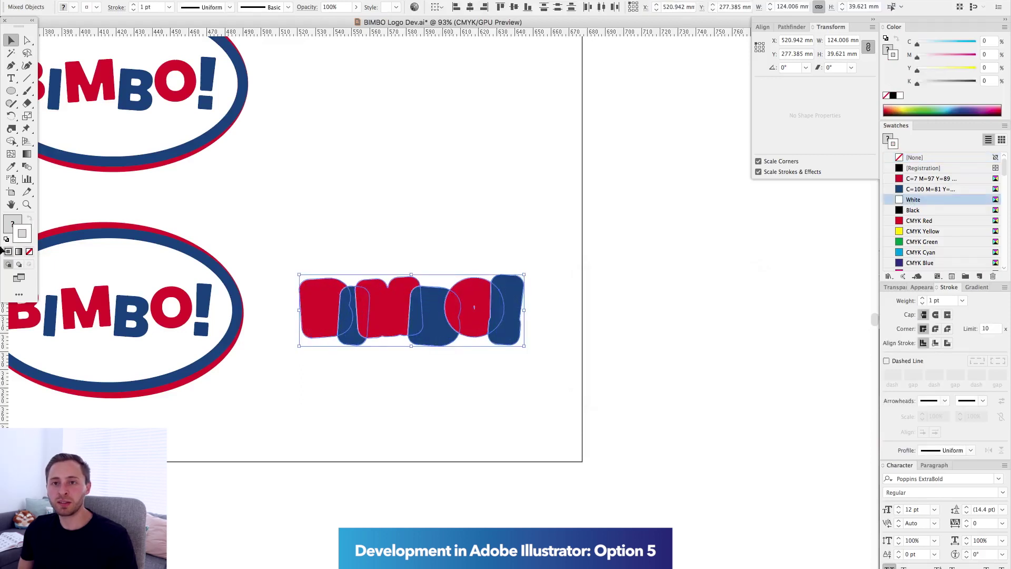
pyautogui.click(29, 251)
pyautogui.click(791, 27)
pyautogui.click(762, 52)
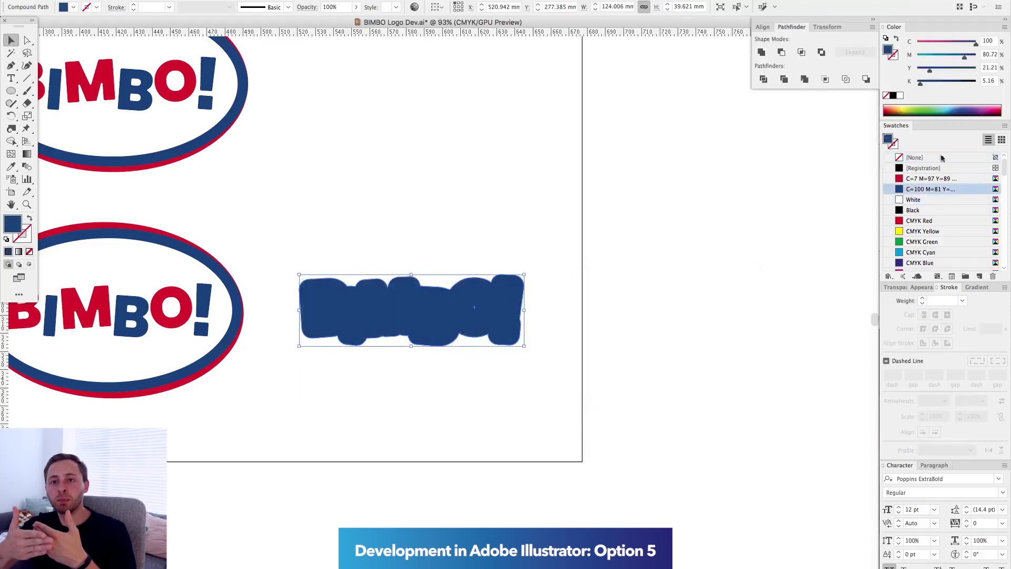
pyautogui.click(912, 200)
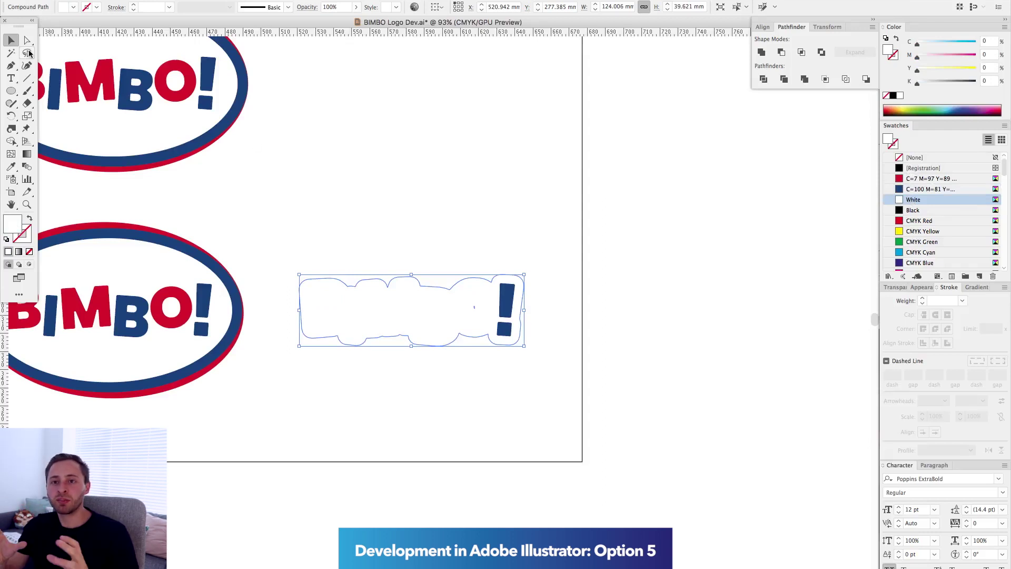
# - Rearrange the stacking in Outline view so that the white outline shape sits behind all the BIMBO! letters
pyautogui.hotkey('ctrl', 'y')
pyautogui.hotkey('ctrl', 'shift', 'a')
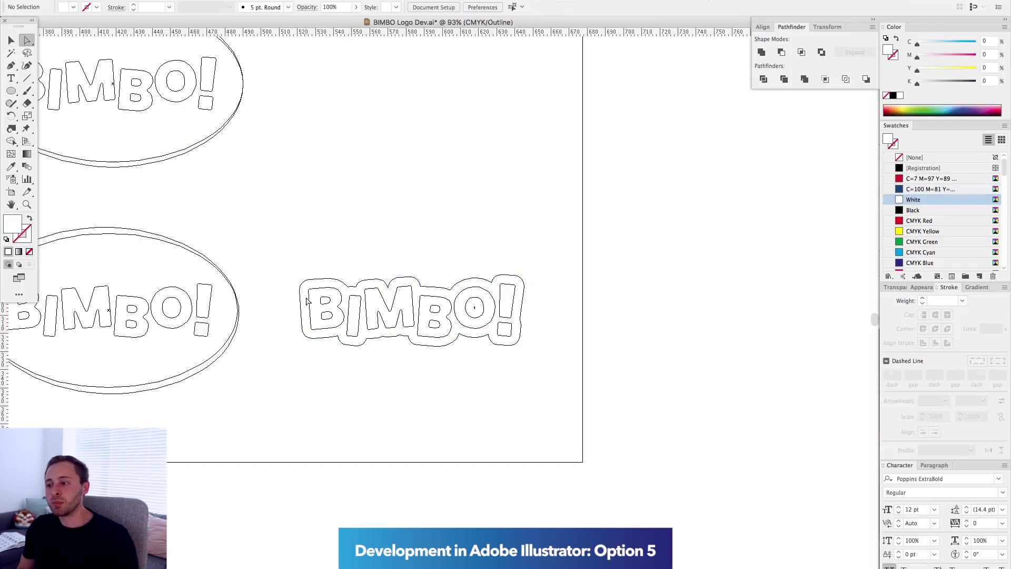
pyautogui.hotkey('ctrl', 'y')
pyautogui.hotkey('ctrl', 'shift', 'a')
pyautogui.hotkey('ctrl', 'y')
pyautogui.click(306, 297)
pyautogui.click(485, 333)
pyautogui.hotkey('ctrl', 'x')
pyautogui.hotkey('ctrl', 'y')
pyautogui.hotkey('ctrl', 'f')
# - Give the white outline shape a Multiply drop shadow with 40% opacity, 2 mm X and Y offsets and 2.5 mm blur
pyautogui.press('v')
pyautogui.click(489, 278)
pyautogui.click(489, 283)
pyautogui.click(232, 0)
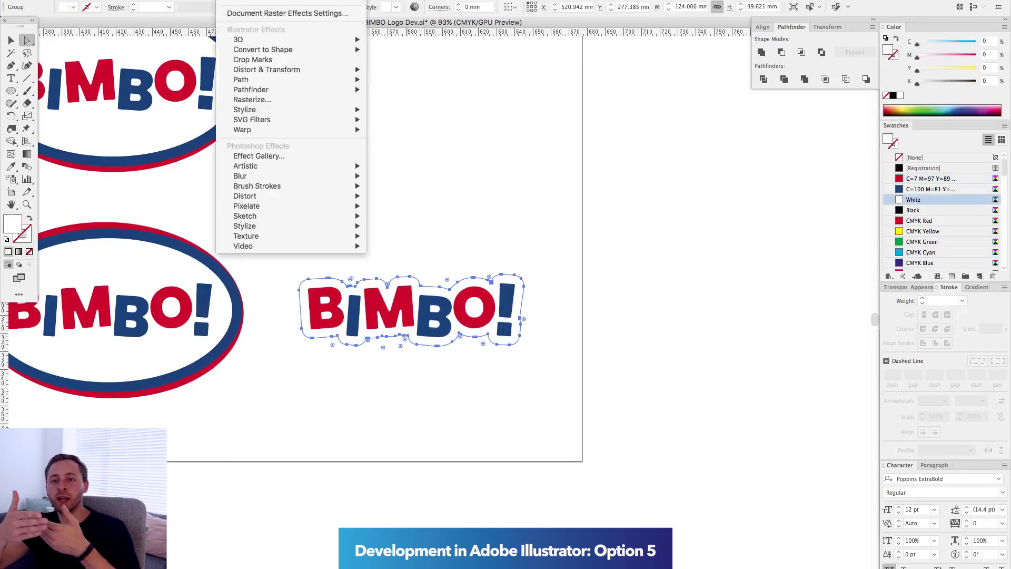
pyautogui.moveTo(284, 110)
pyautogui.click(392, 110)
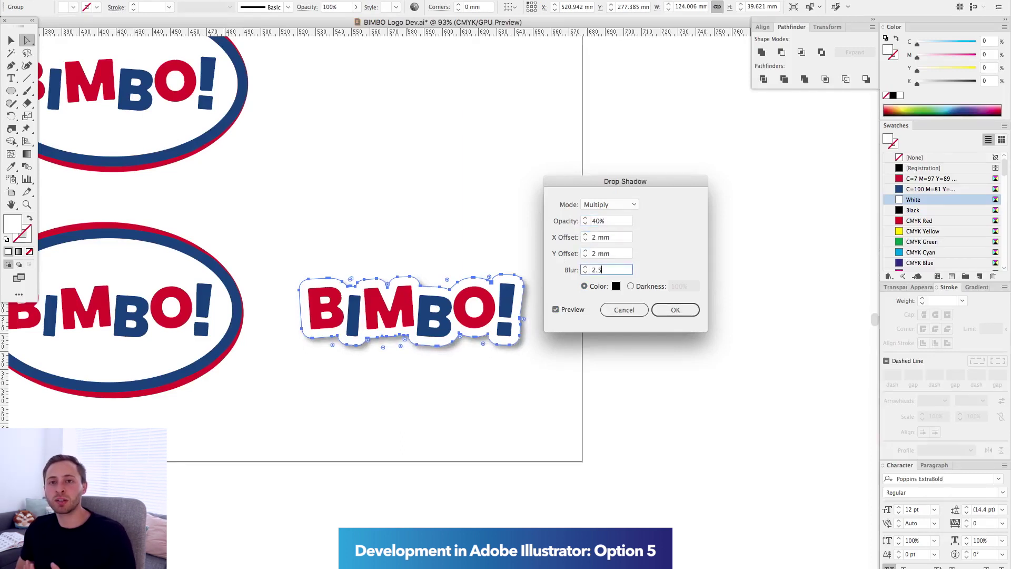
pyautogui.press('Return')
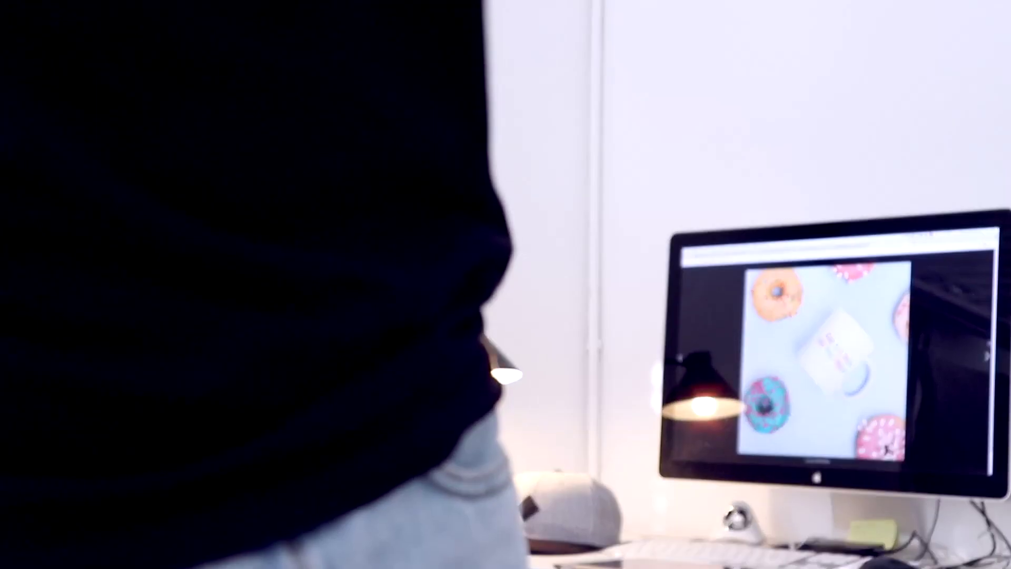